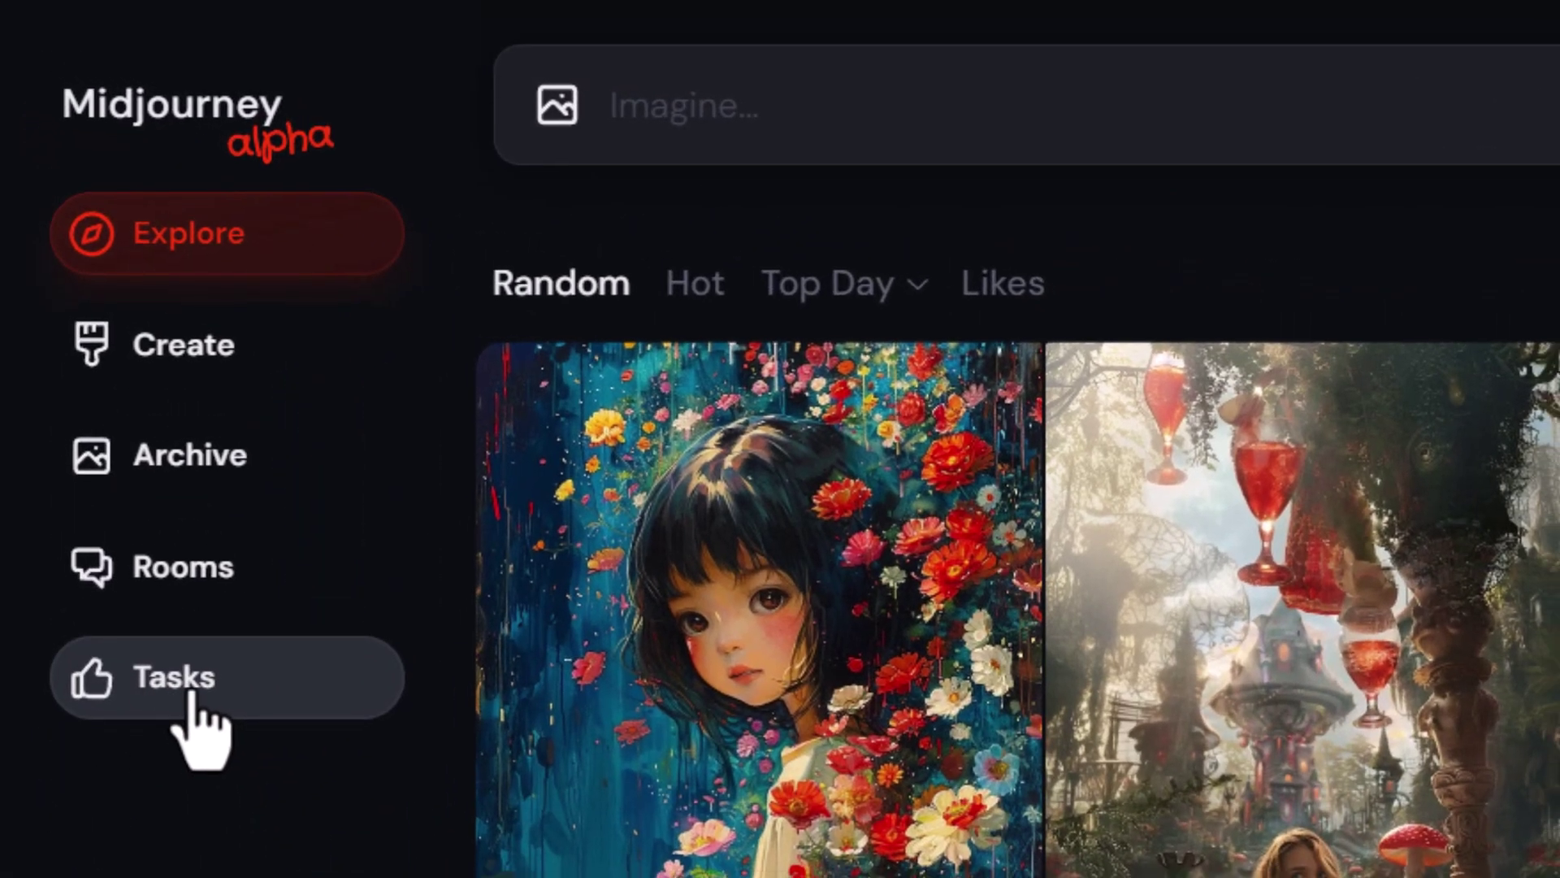
- Rank image pairs under Tasks > Rank Images, raising the ranking count from 343 to about 590
{"action": "left_click", "coordinate": [189, 695]}
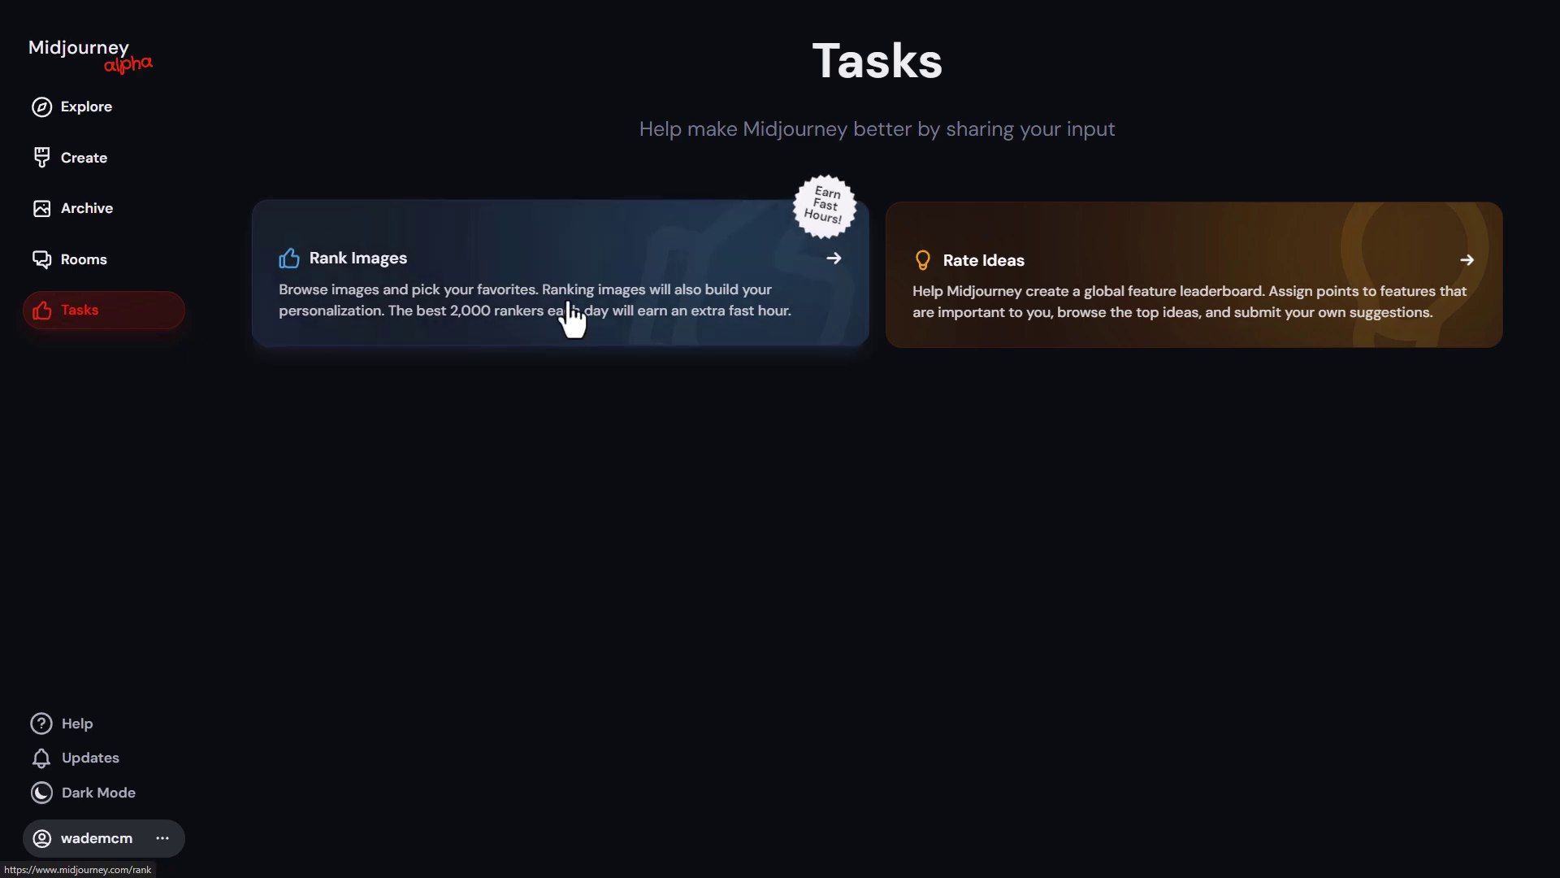
{"action": "left_click", "coordinate": [550, 293]}
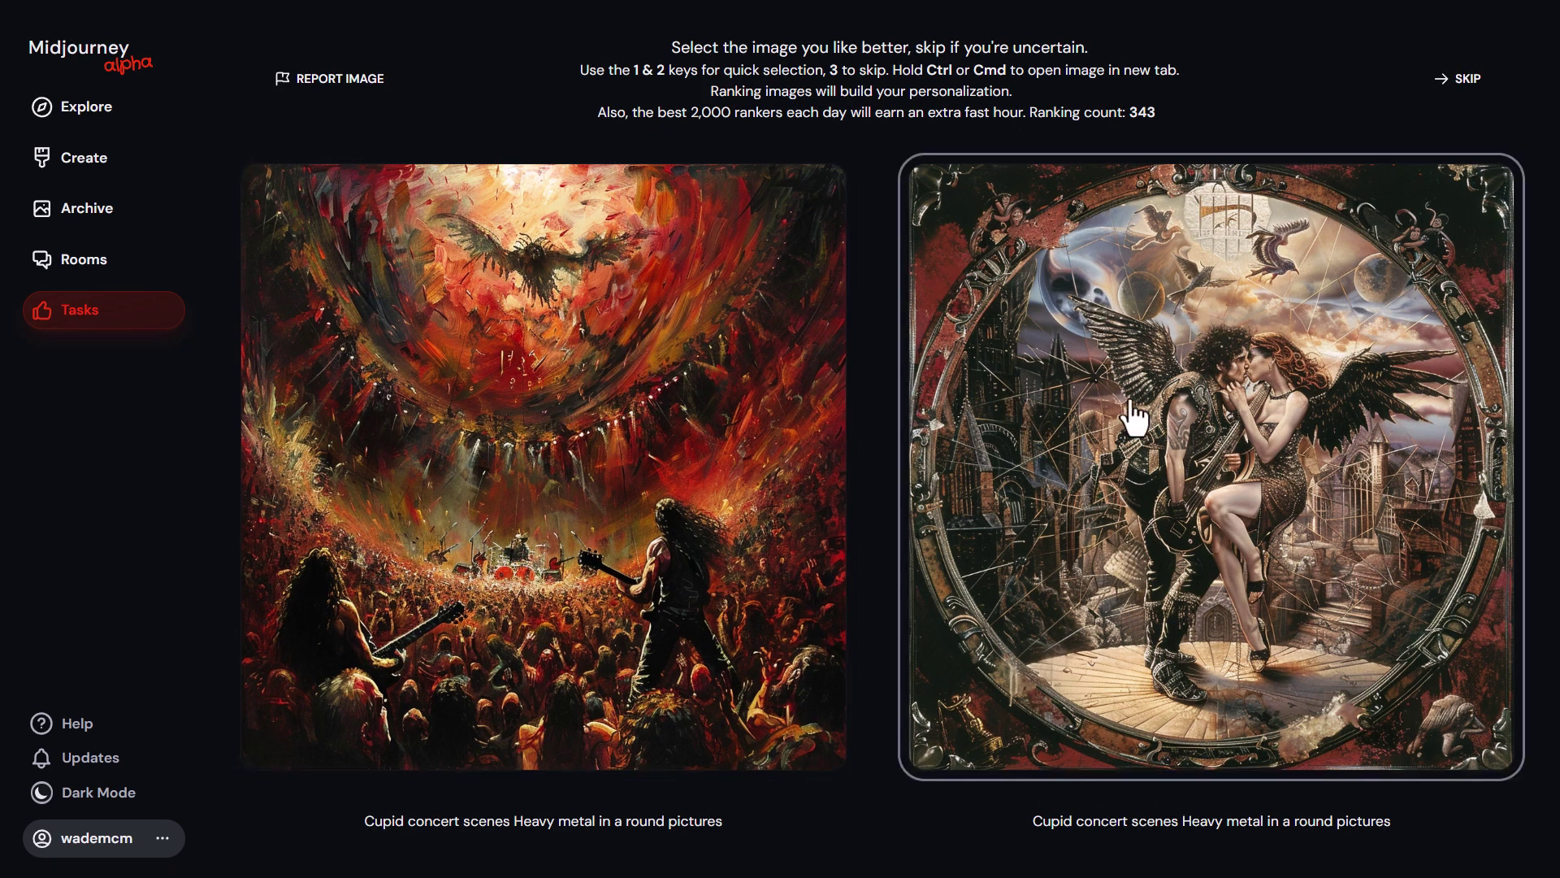
{"action": "left_click", "coordinate": [1233, 363]}
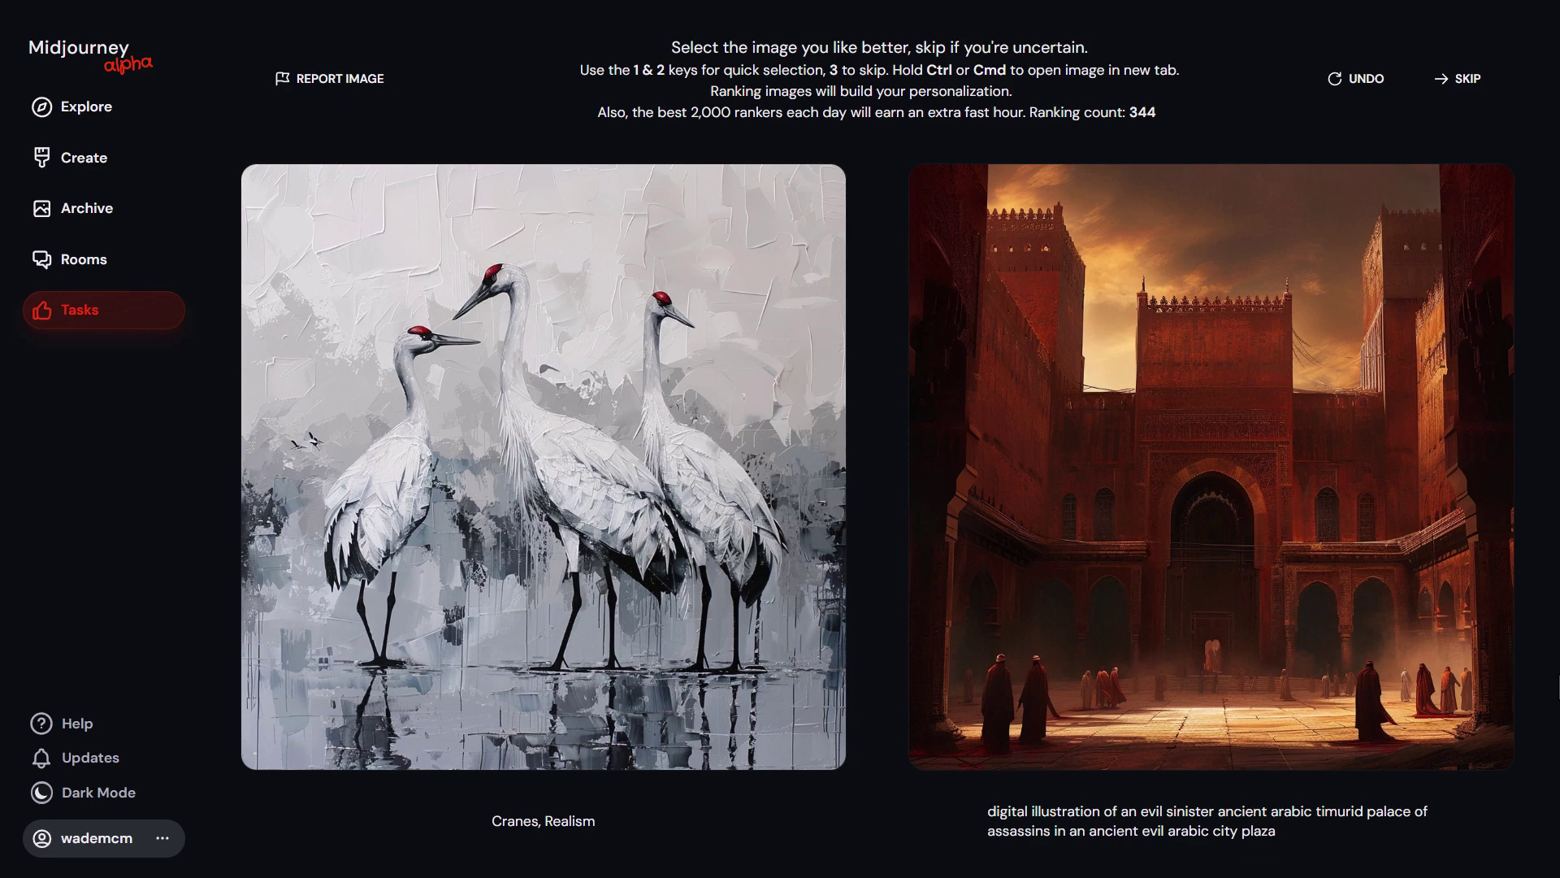
{"action": "key", "text": "1"}
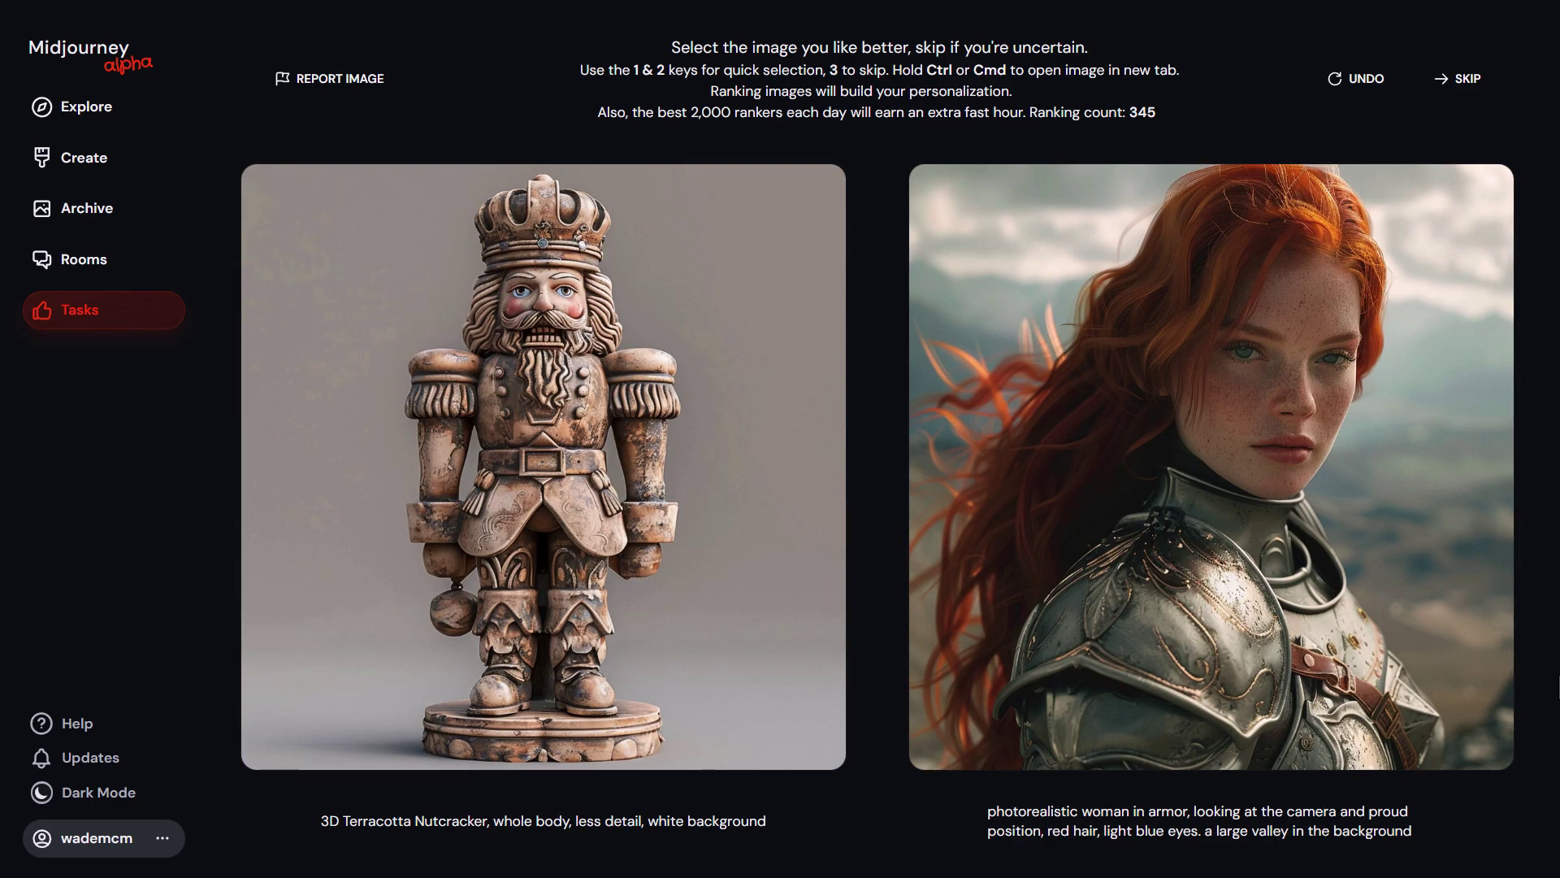
{"action": "key", "text": "1"}
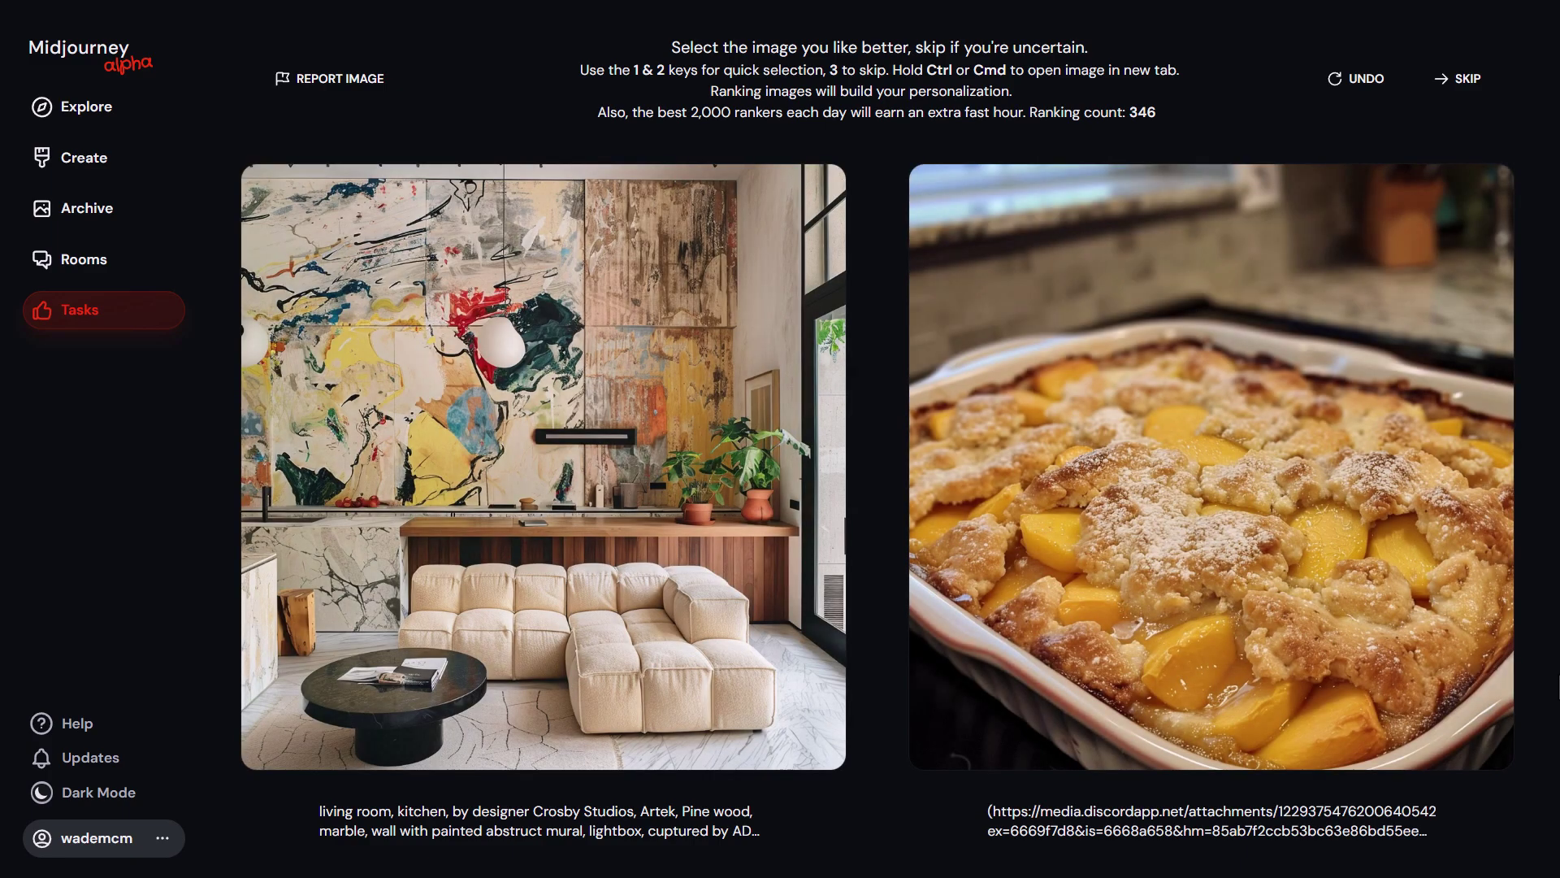
{"action": "key", "text": "1"}
{"action": "key", "text": "1"}
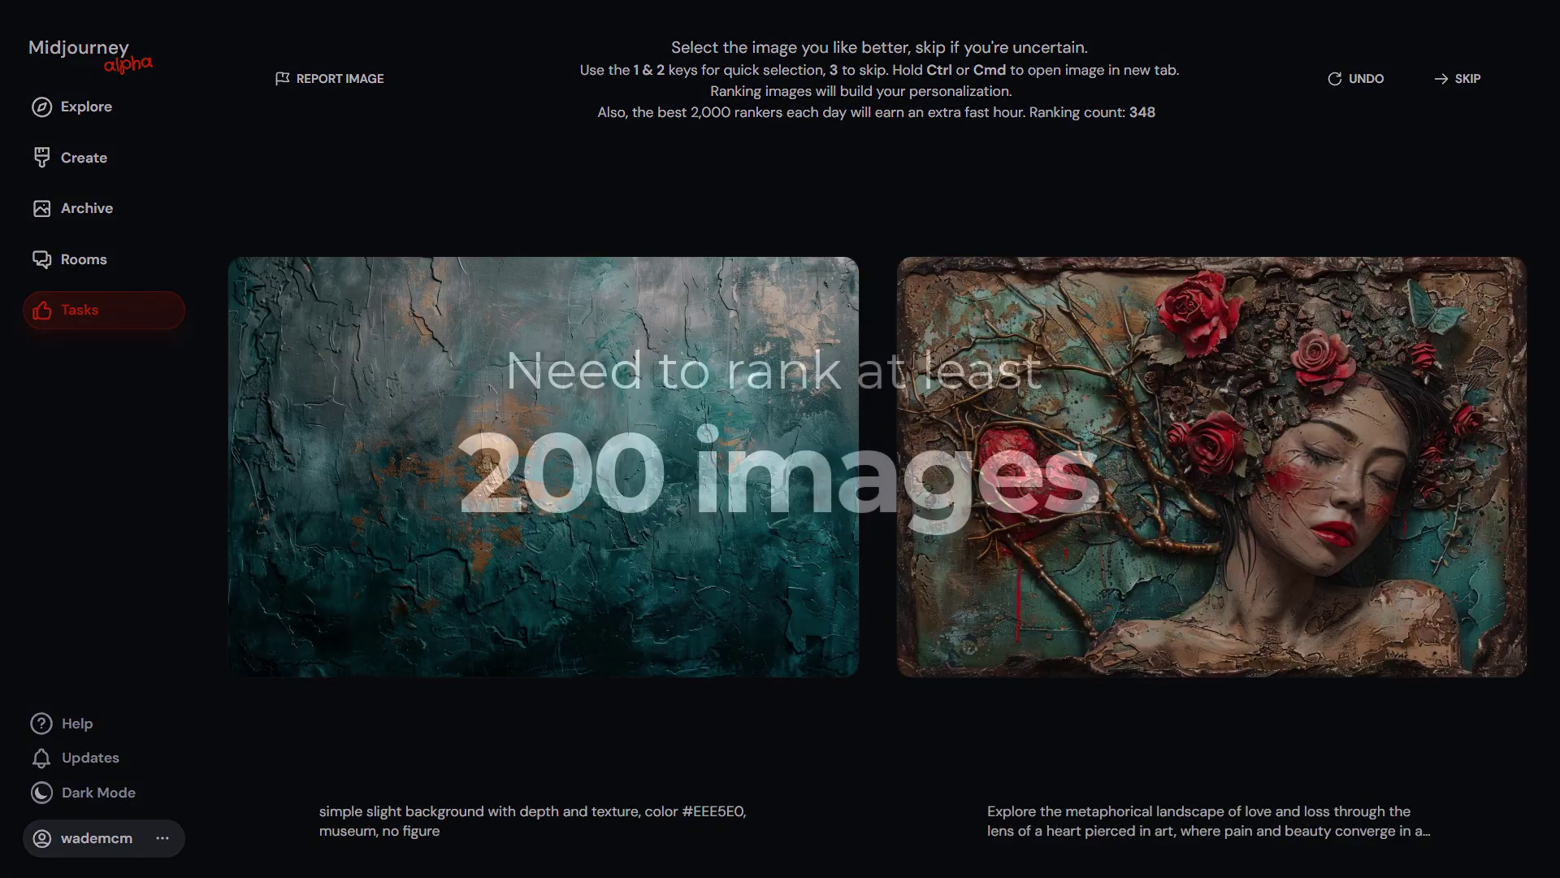
{"action": "key", "text": "1"}
{"action": "key", "text": "1"}
{"action": "key", "text": "1"}
{"action": "key", "text": "1"}
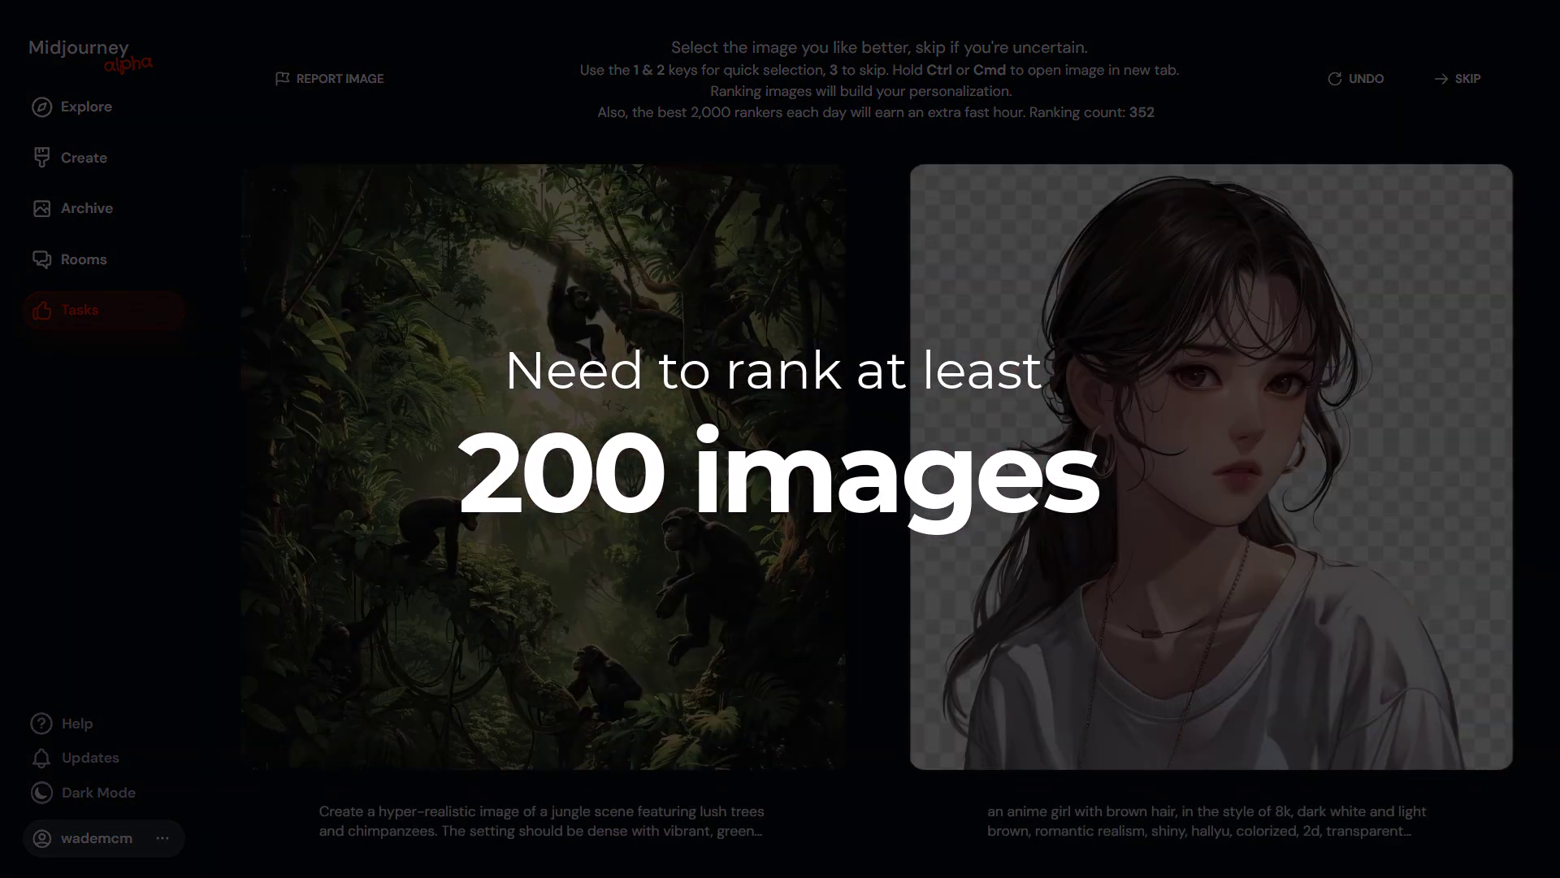
{"action": "key", "text": "1"}
{"action": "key", "text": "1"}
{"action": "key", "text": "1"}
{"action": "key", "text": "1"}
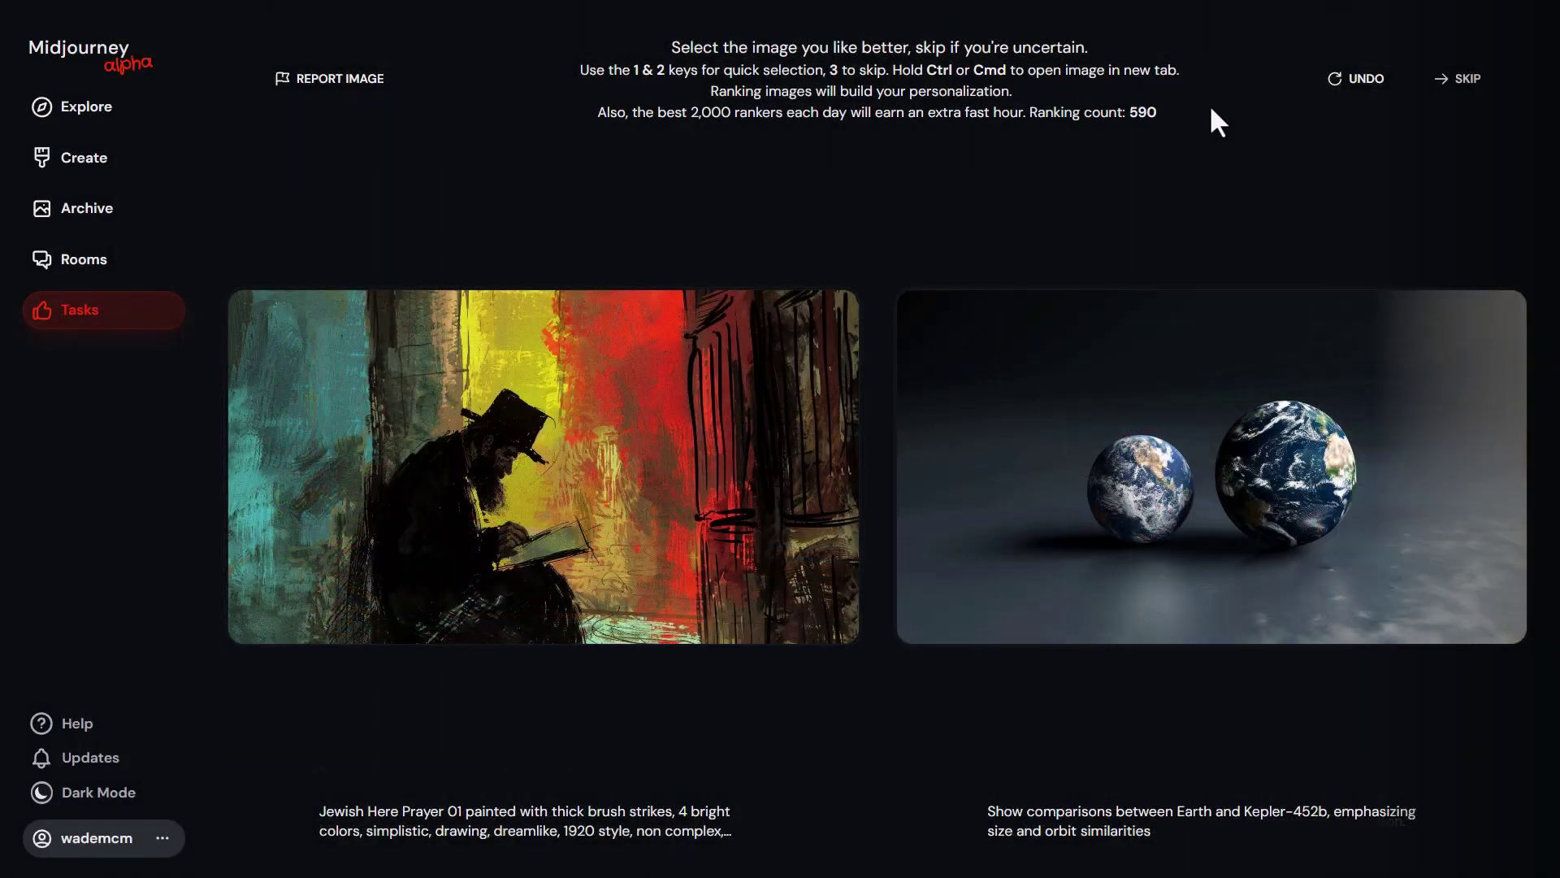
{"action": "key", "text": "2"}
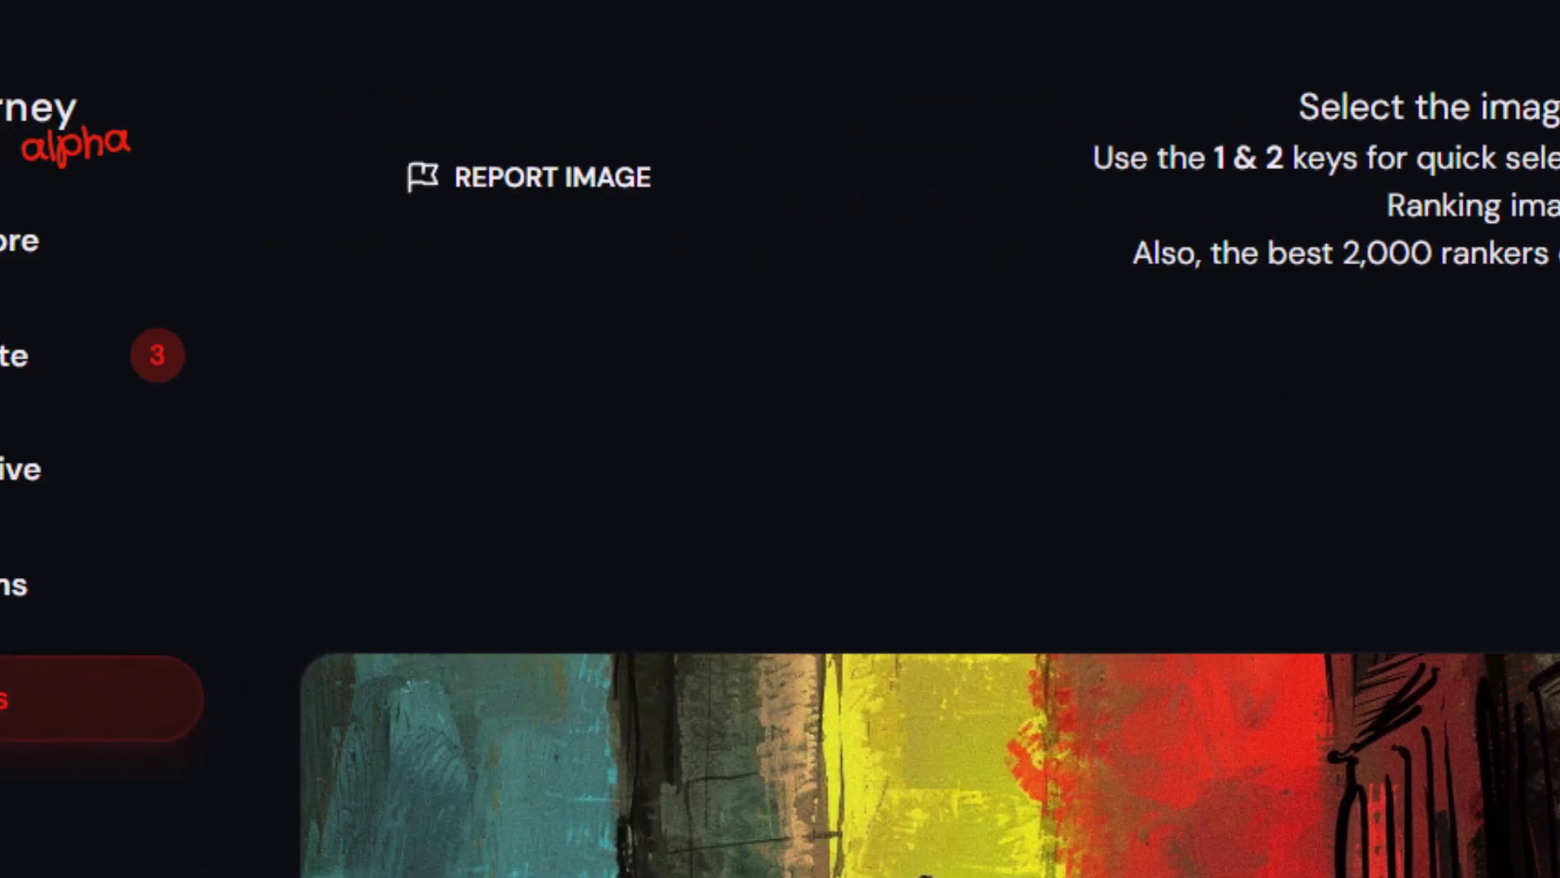
- On the Create page, resubmit 'a dog dressed as a samurai' with --p appended
{"action": "left_click", "coordinate": [217, 358]}
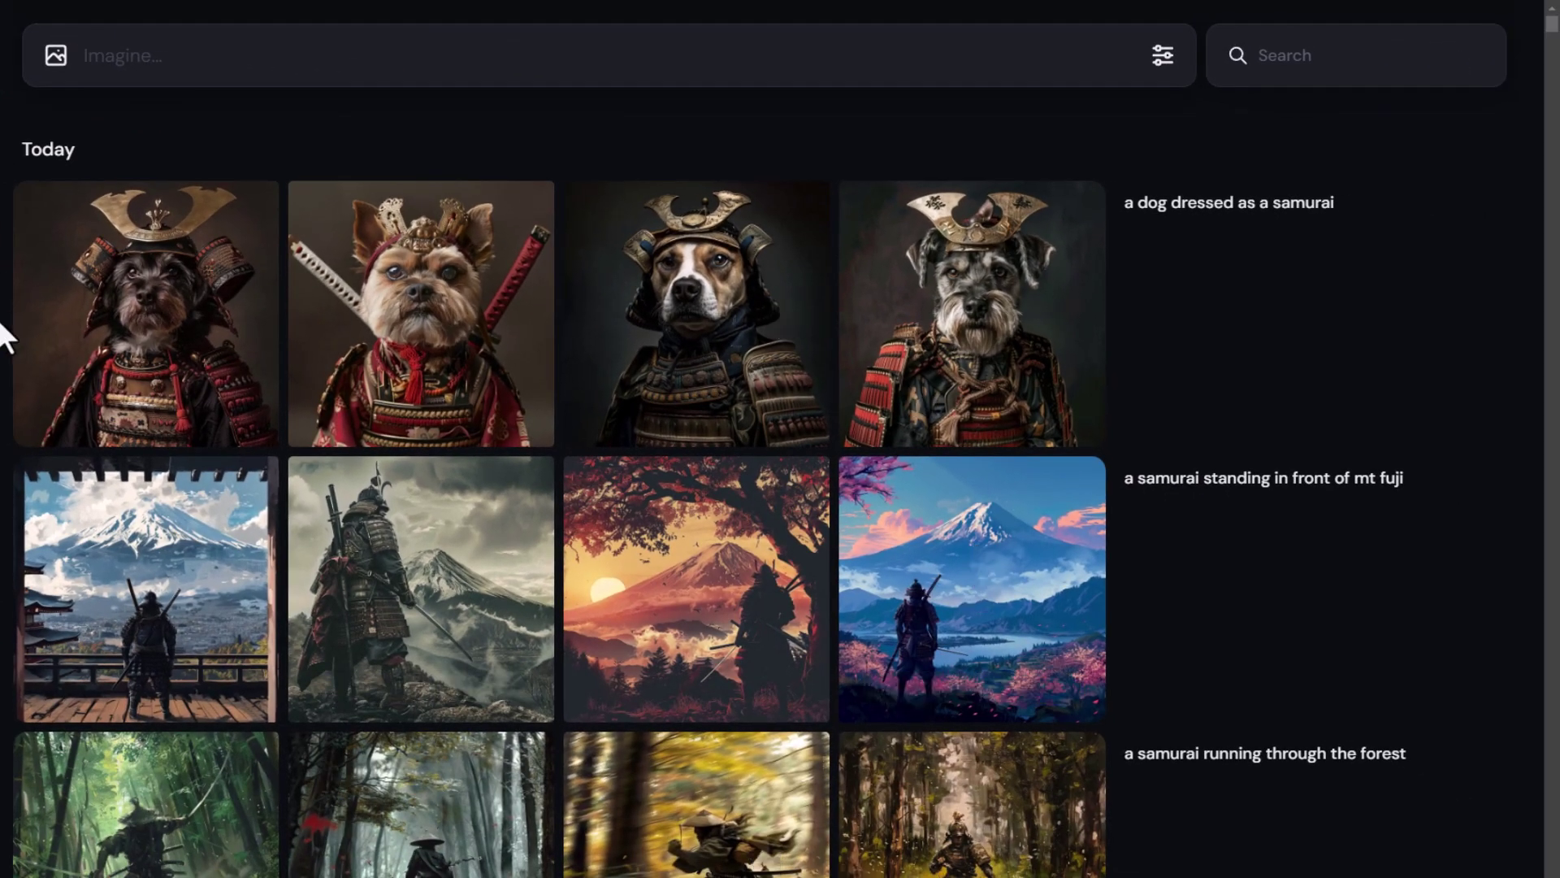
{"action": "mouse_move", "coordinate": [1281, 221]}
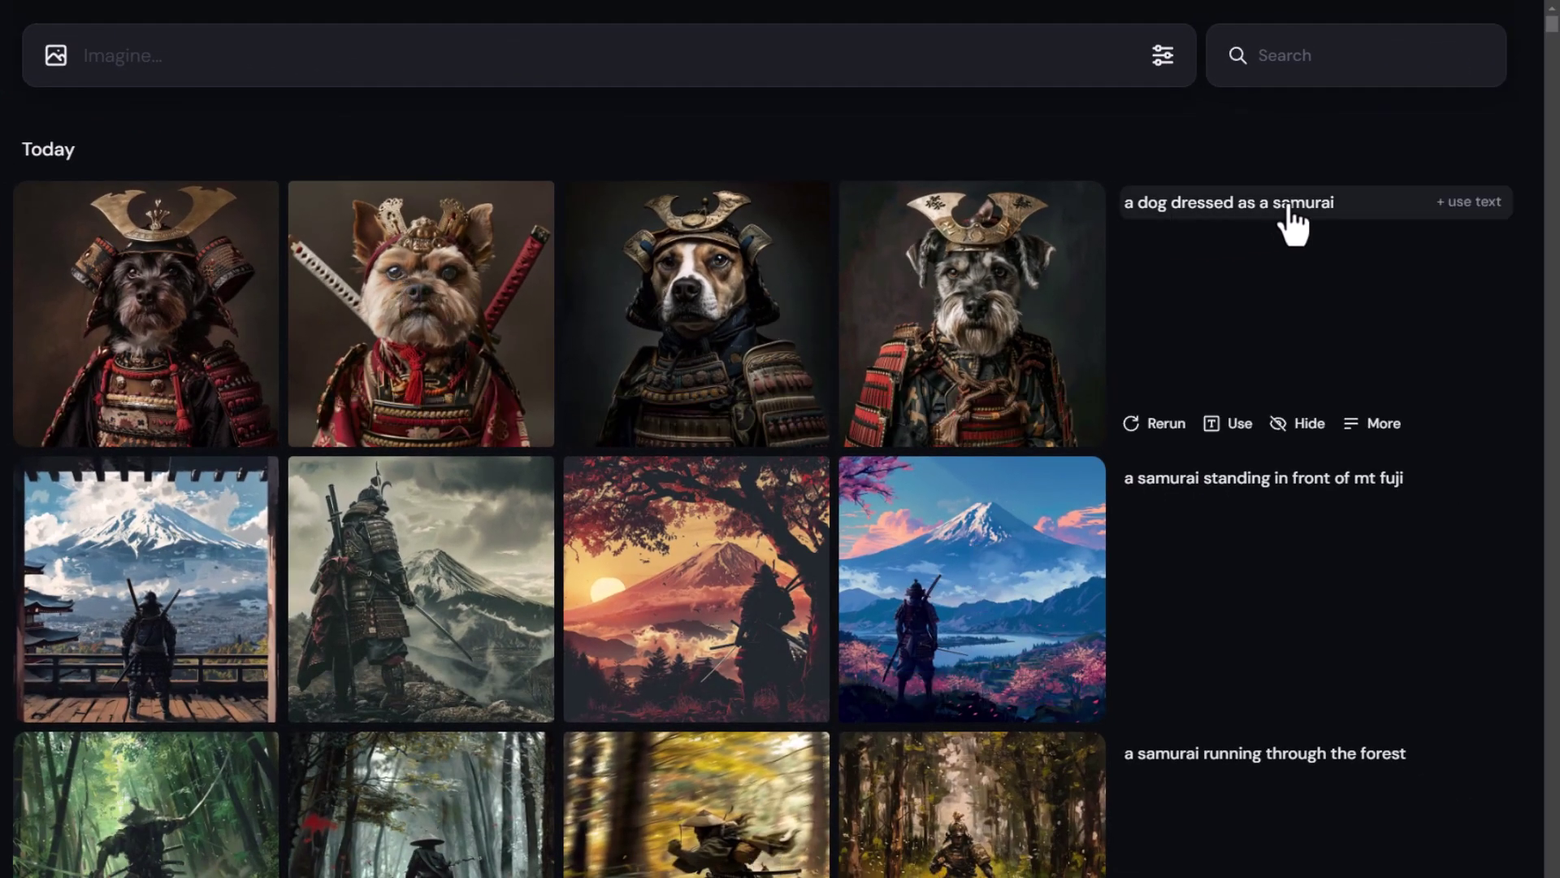
{"action": "left_click", "coordinate": [1292, 217]}
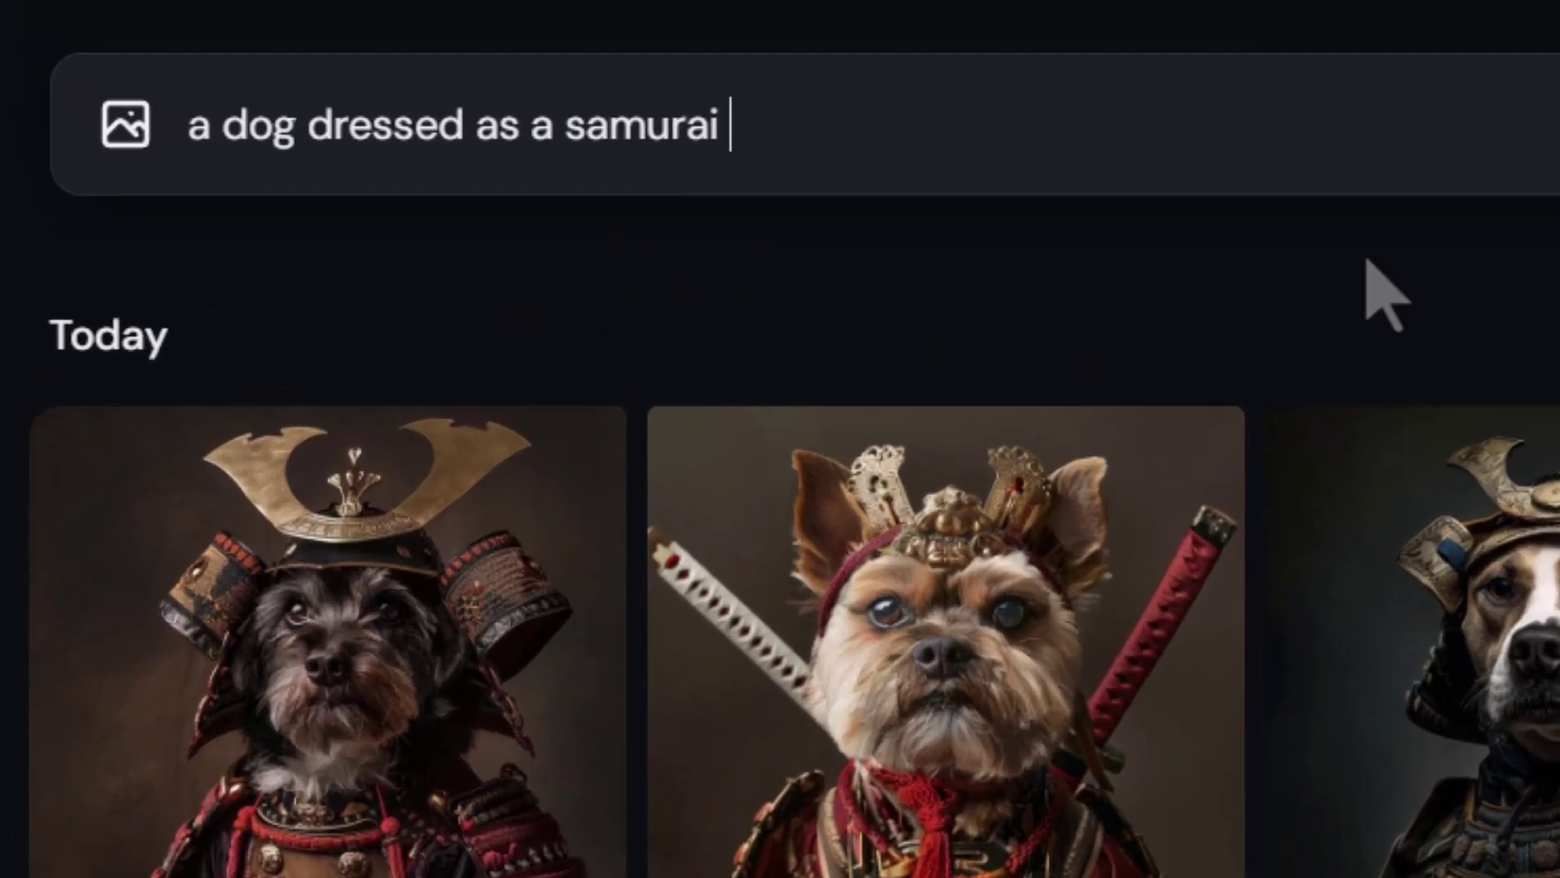
{"action": "type", "text": "--p"}
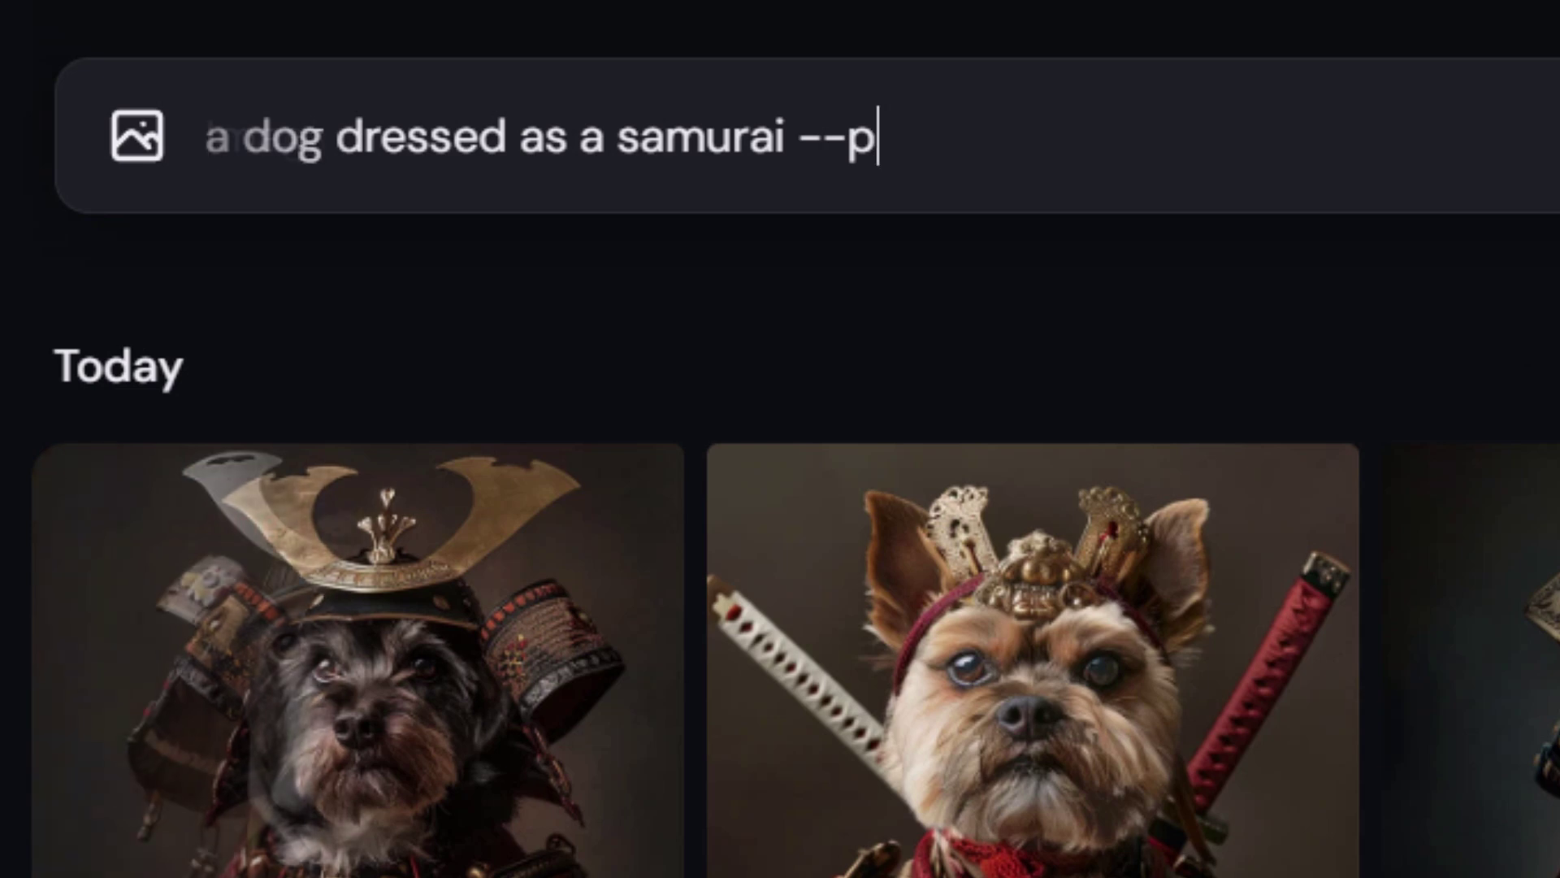
{"action": "key", "text": "Return"}
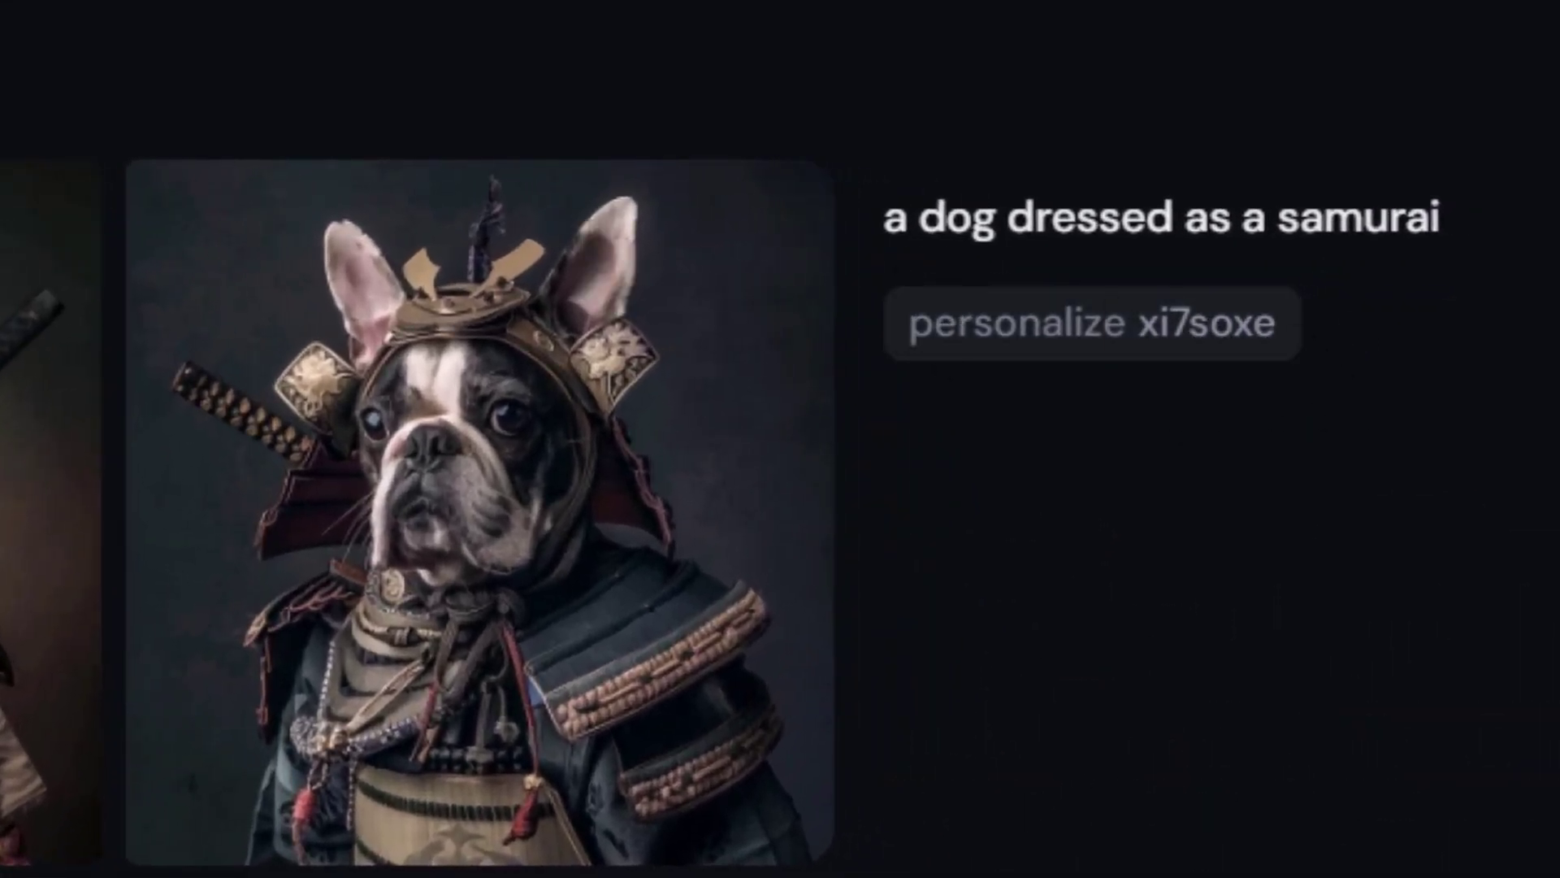
- Resubmit the samurai-dog prompt with --p followed by the pasted personalization code
{"action": "left_click", "coordinate": [1159, 802]}
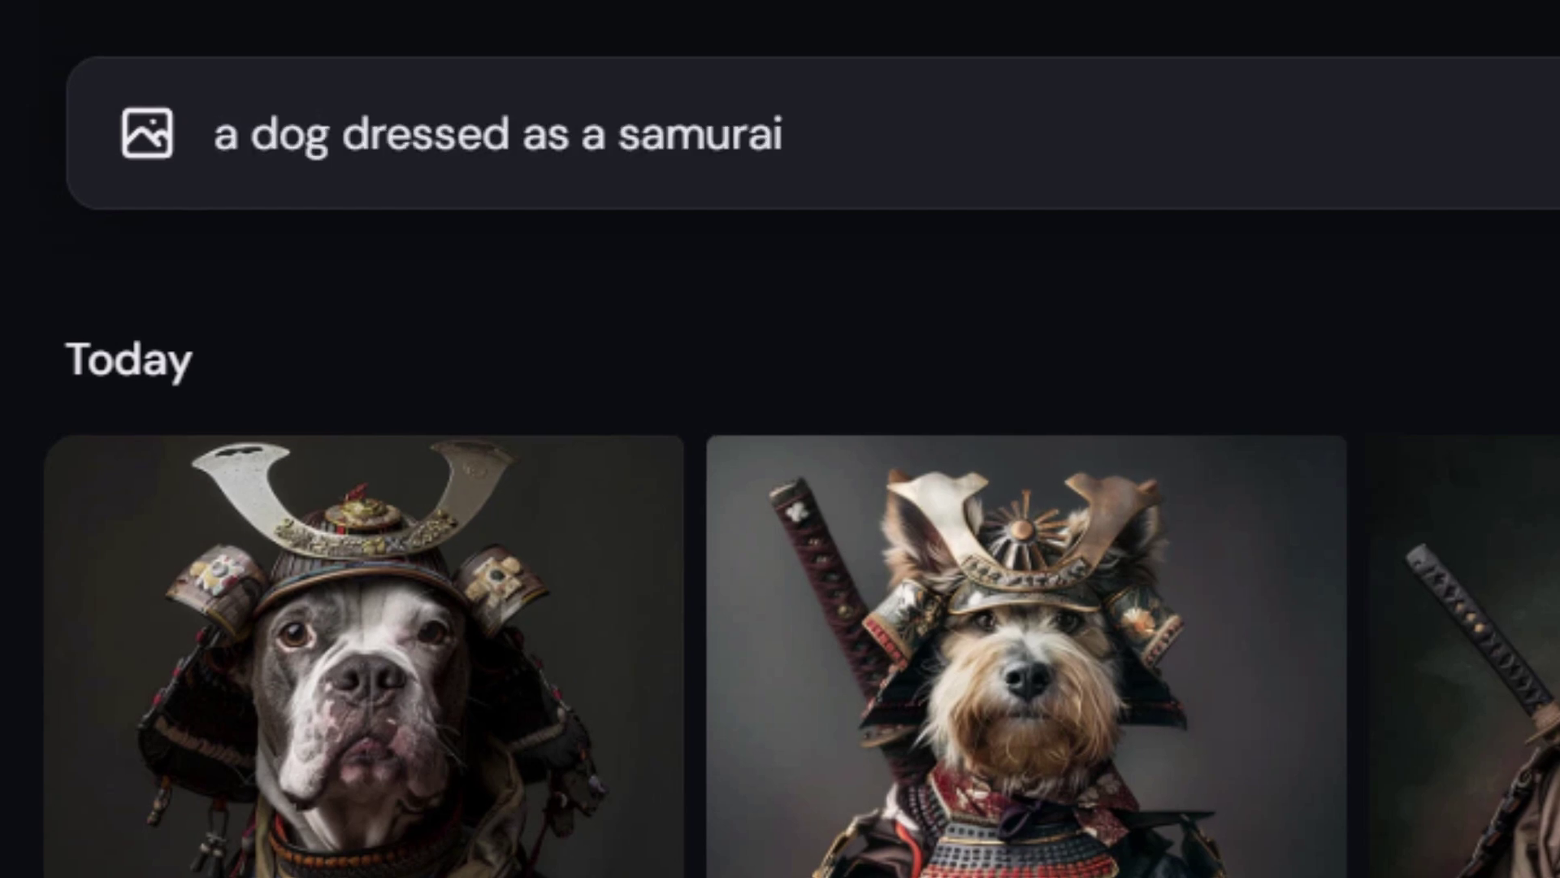
{"action": "left_click", "coordinate": [1244, 157]}
{"action": "type", "text": "--p"}
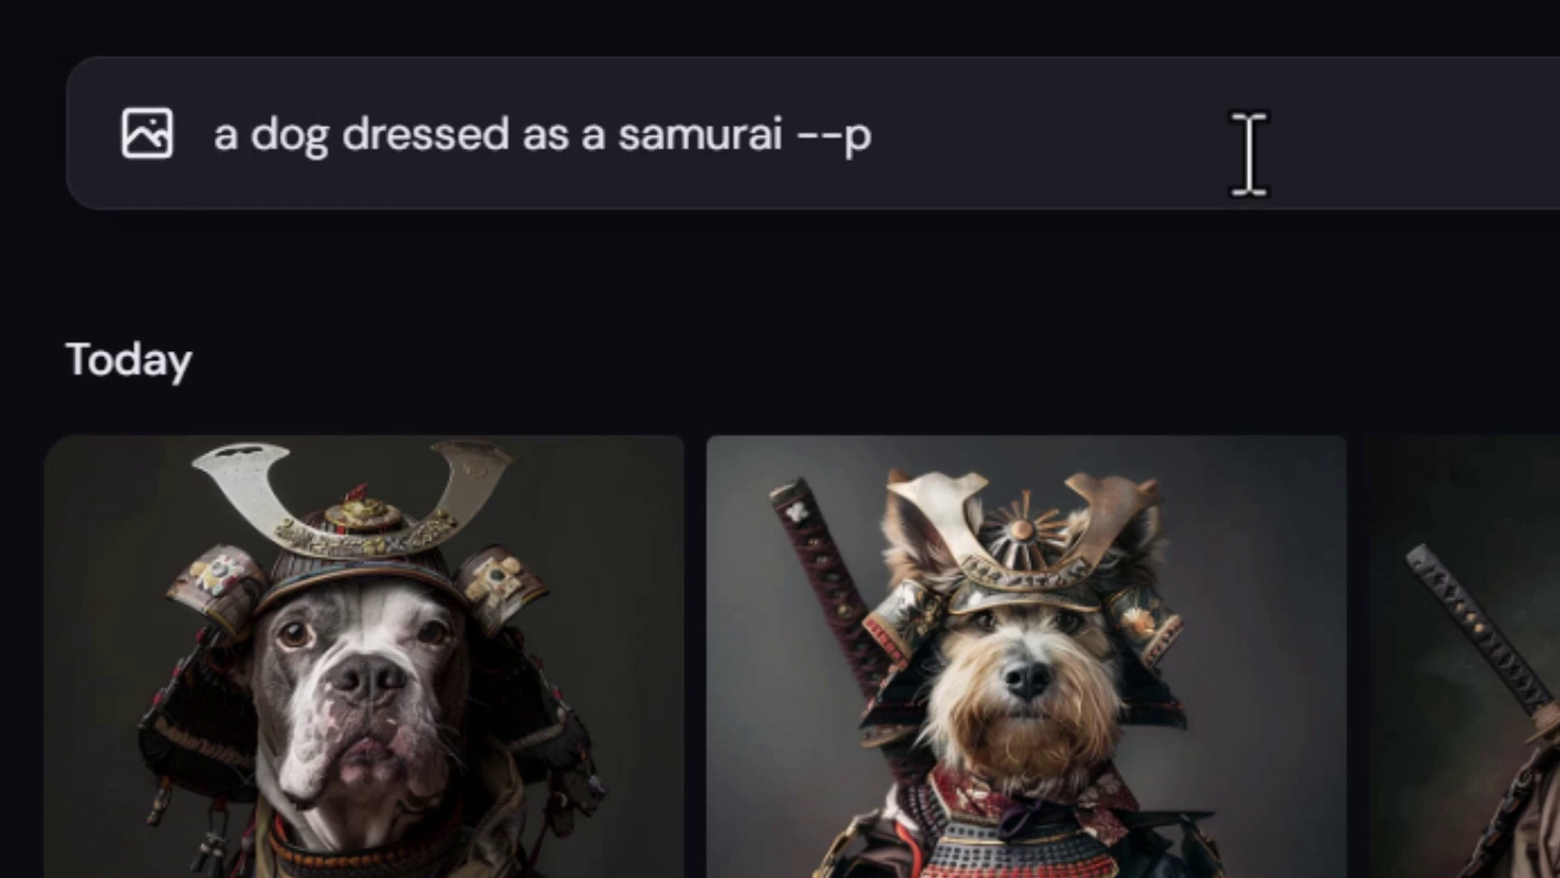
{"action": "type", "text": "xi7soxe"}
{"action": "key", "text": "Return"}
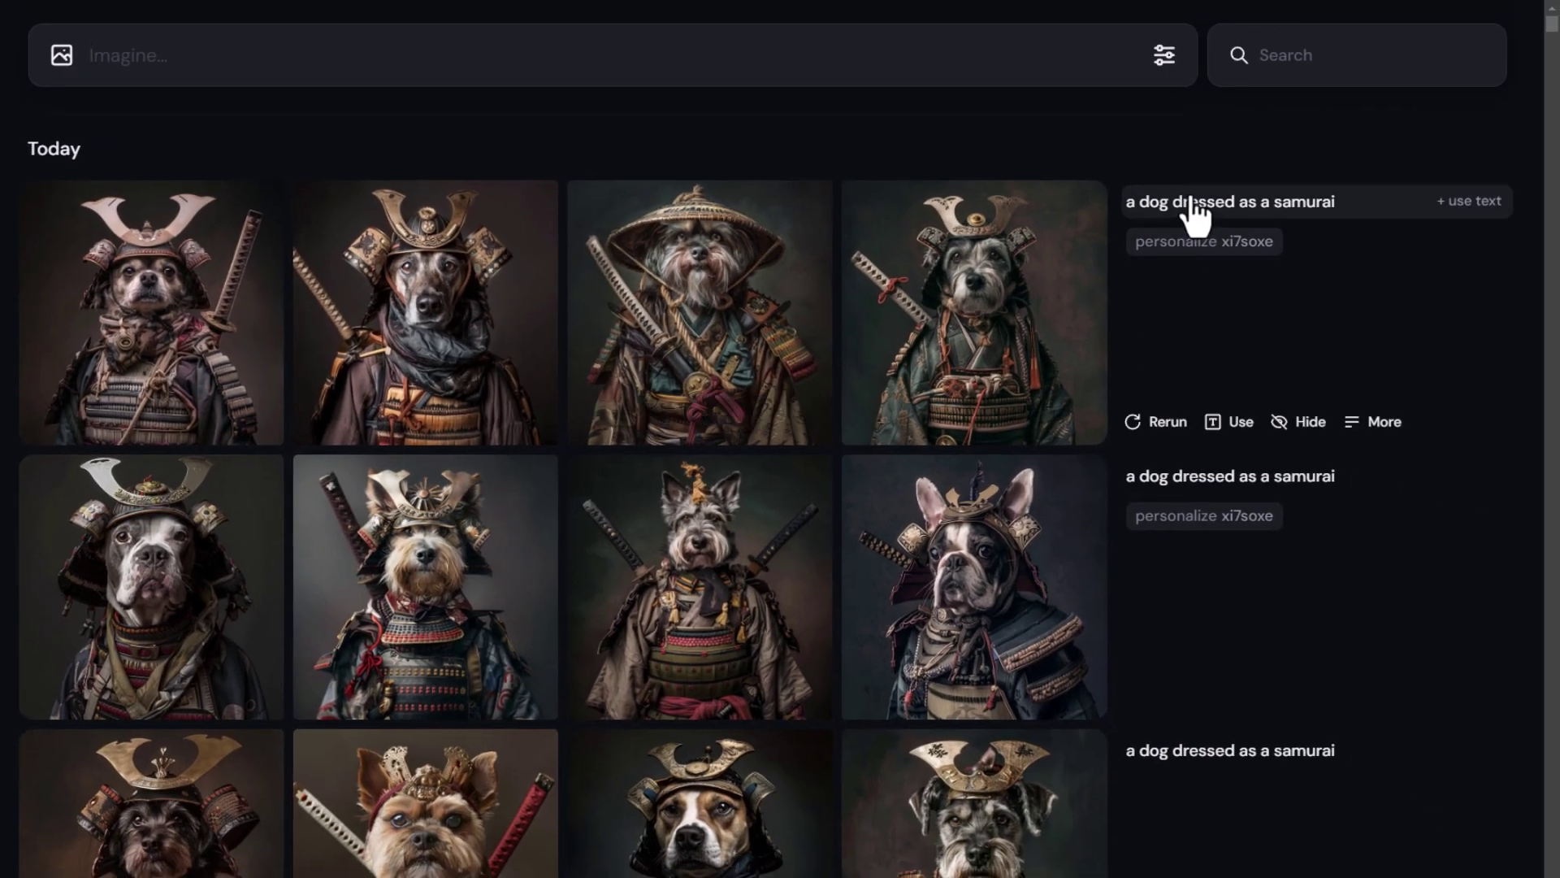
- Generate the samurai-dog prompt again with --p and a --s stylize value appended
{"action": "left_click", "coordinate": [1285, 219]}
{"action": "type", "text": "--p"}
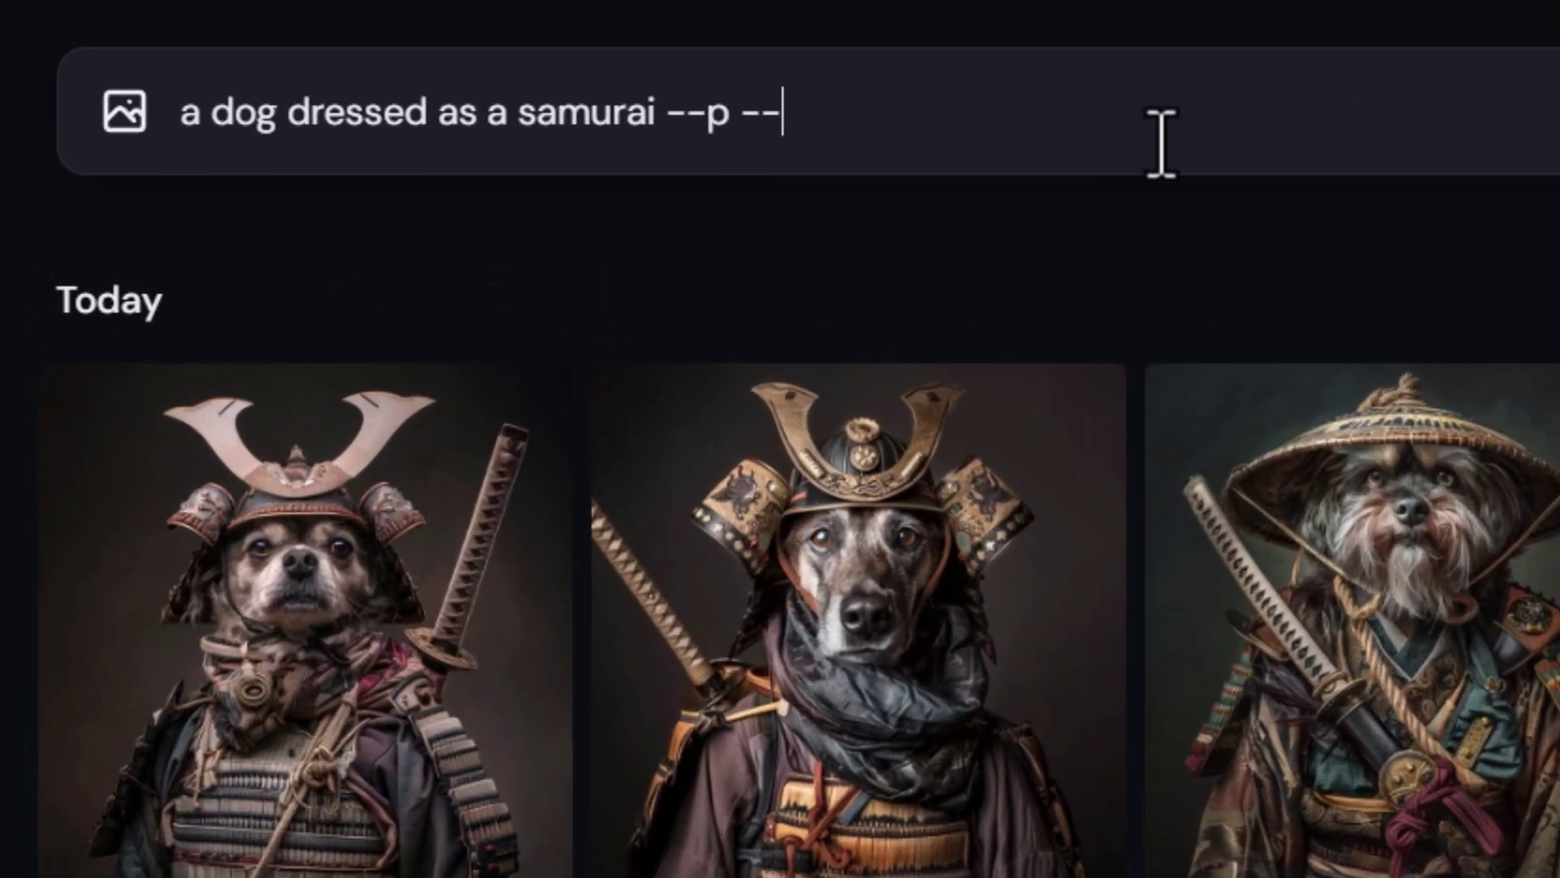
{"action": "type", "text": " --s 0"}
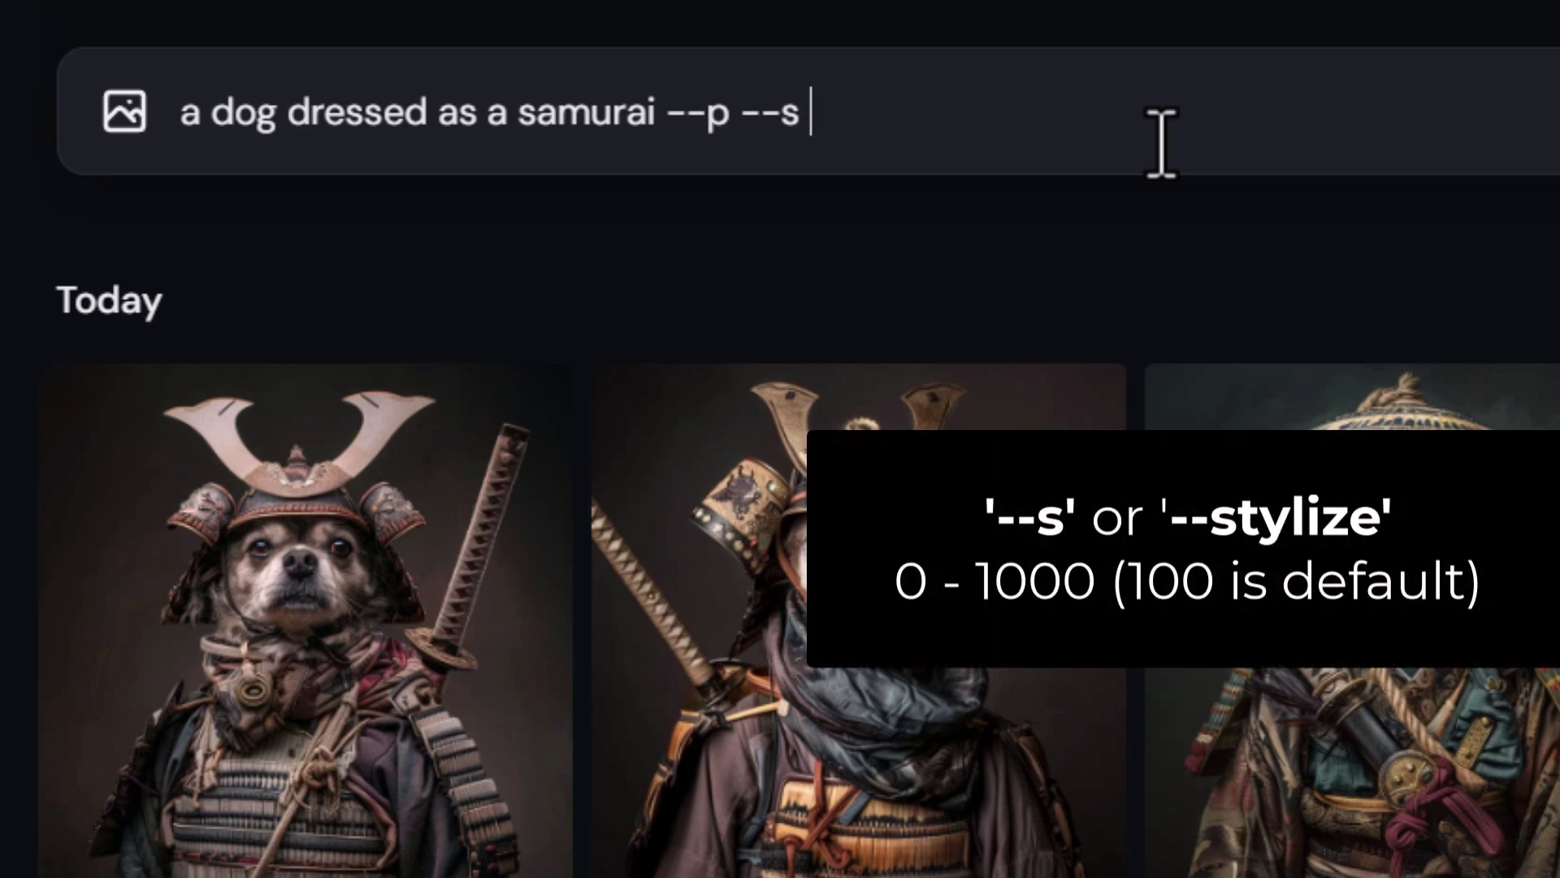
{"action": "type", "text": "1000"}
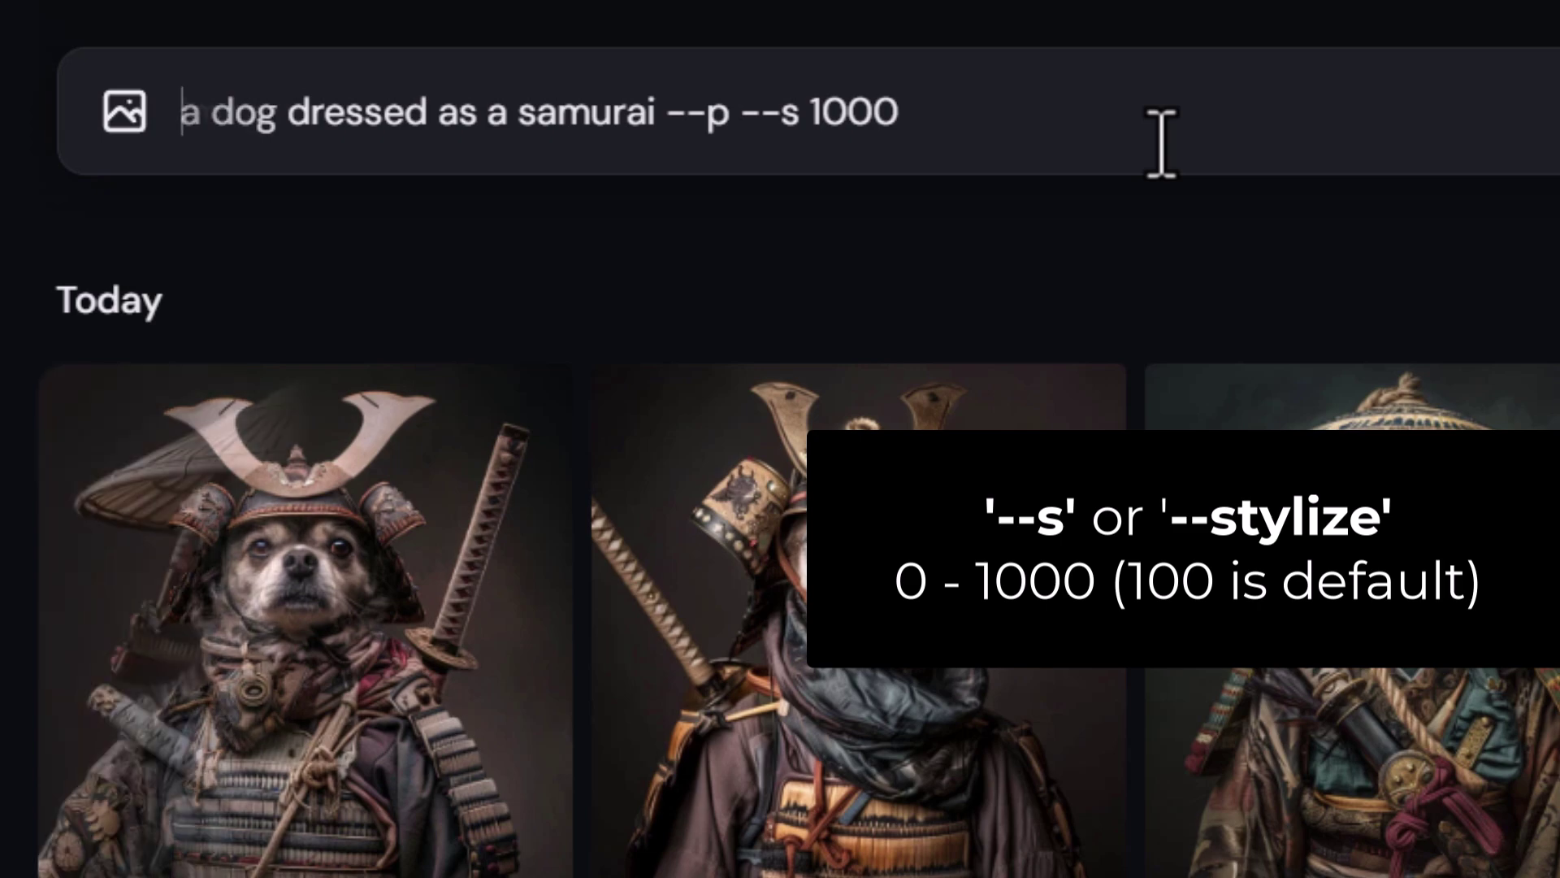
{"action": "key", "text": "Return"}
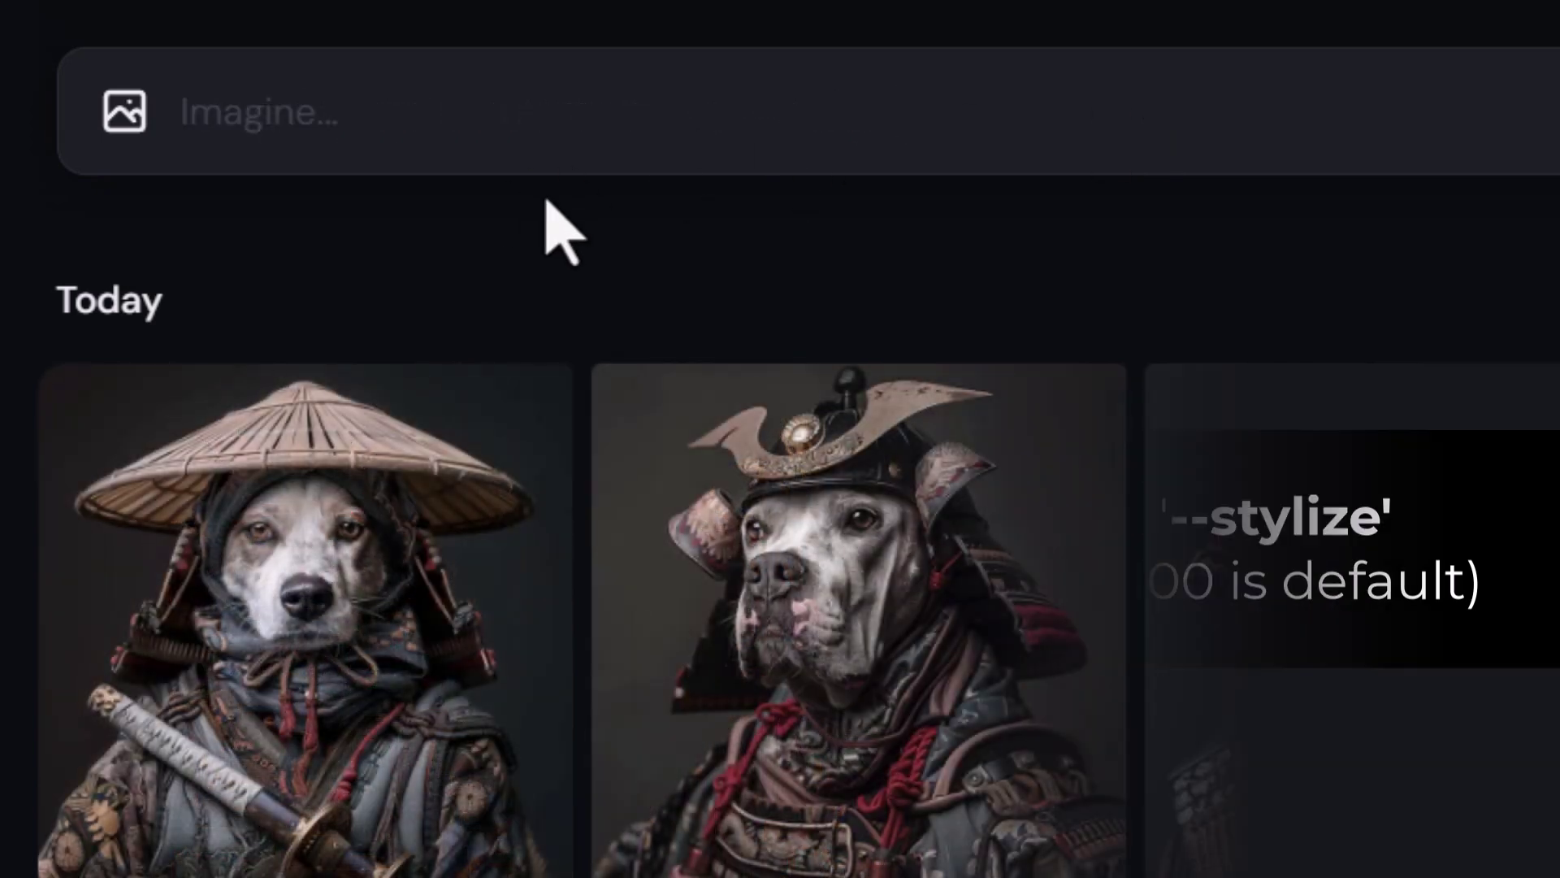
{"action": "mouse_move", "coordinate": [313, 529]}
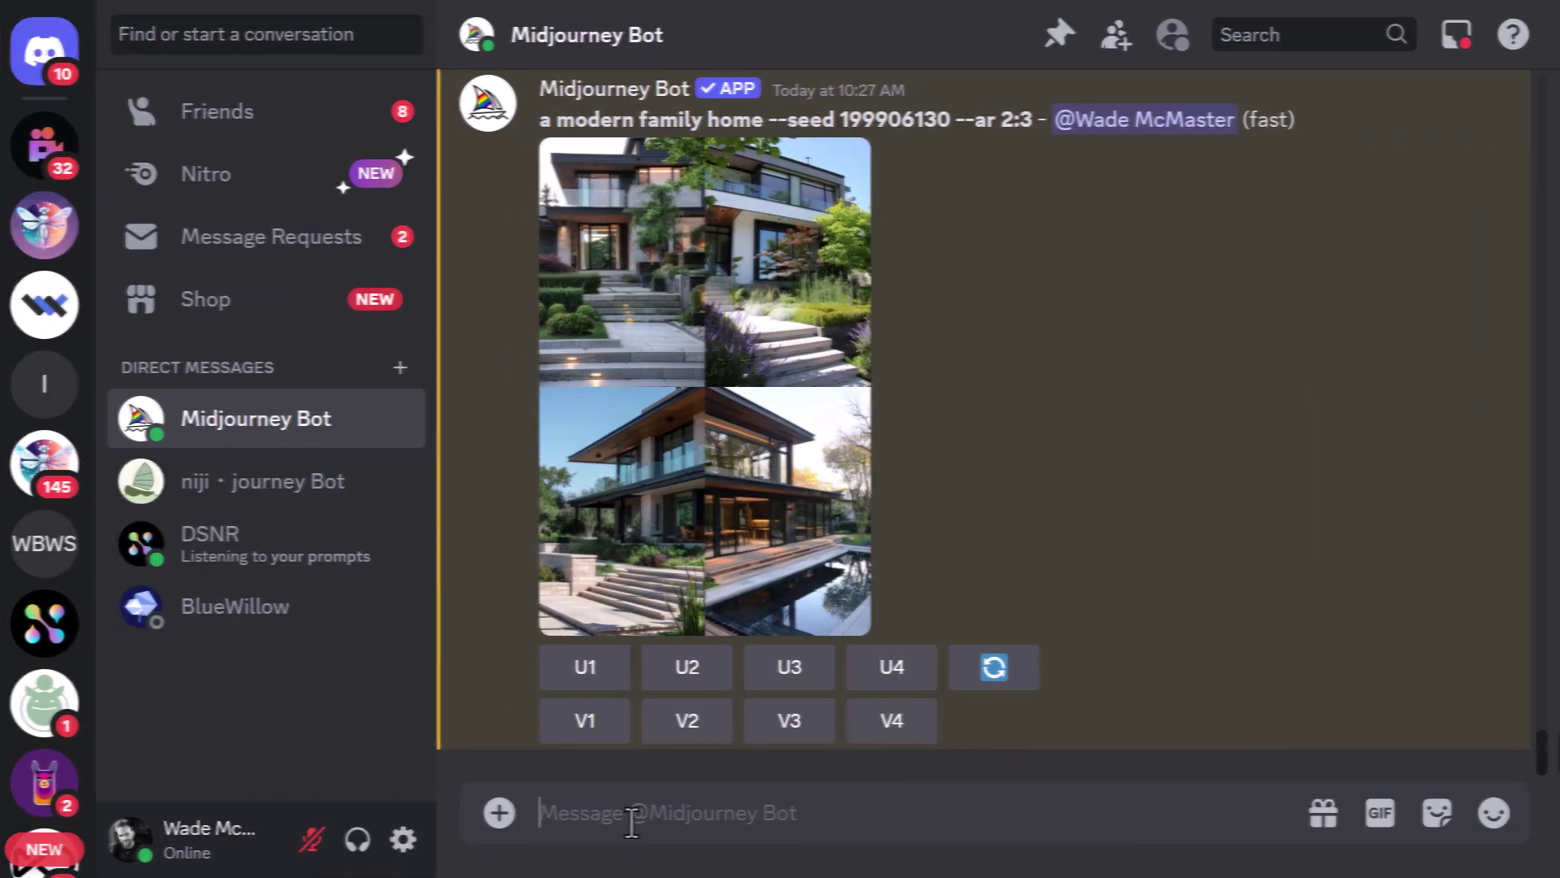
- Drop a half-typed '/imagine a samurai dog --p' and enable Personalization through /settings
{"action": "type", "text": "/"}
{"action": "type", "text": "i"}
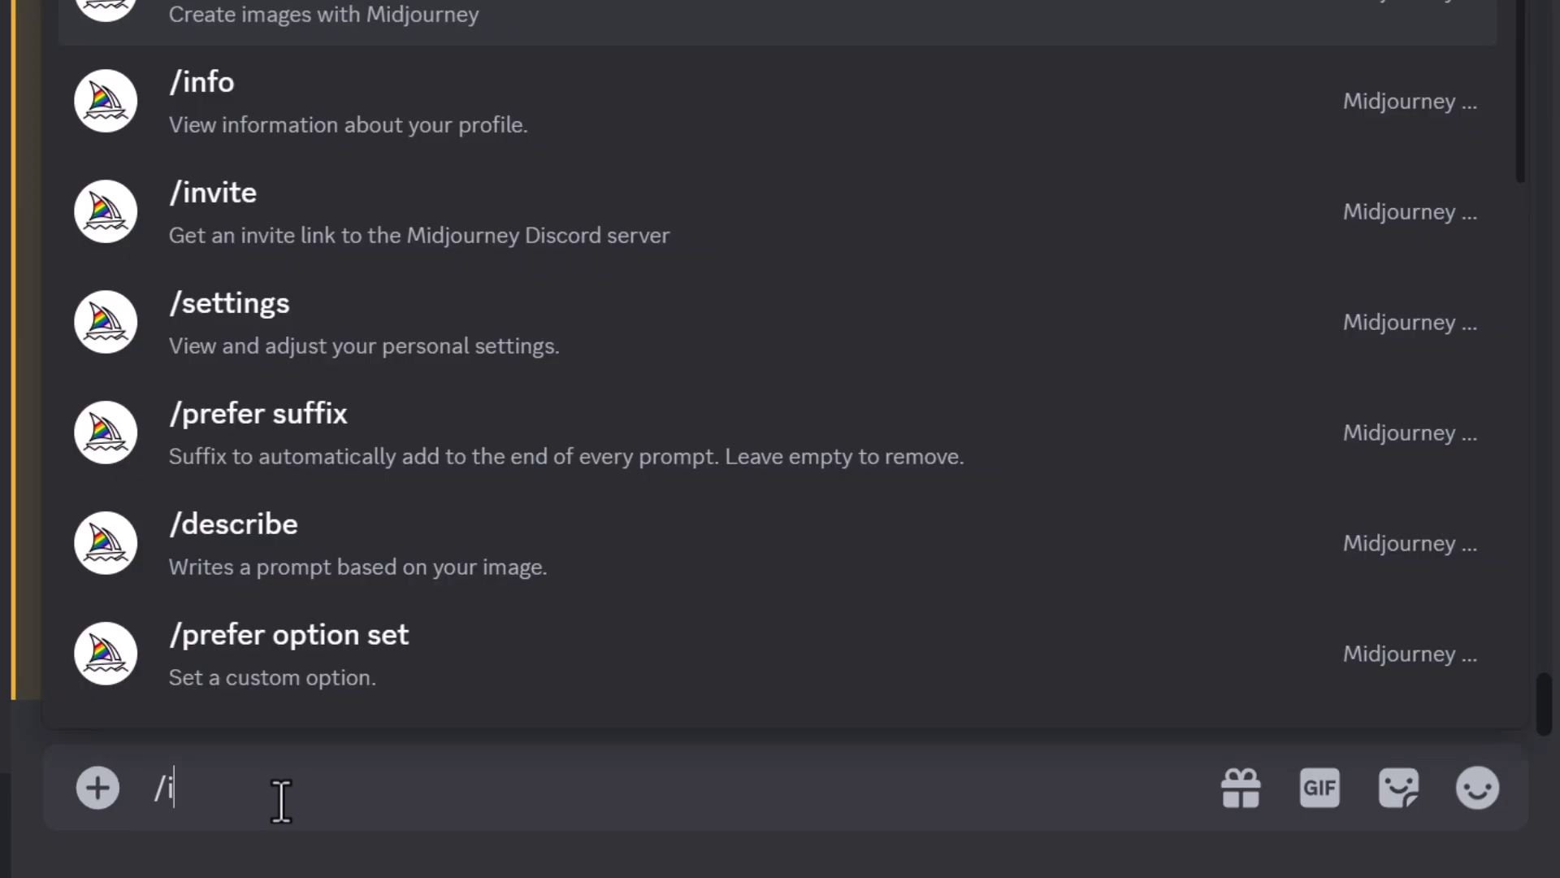
{"action": "key", "text": "Return"}
{"action": "type", "text": "a samurai dog --p"}
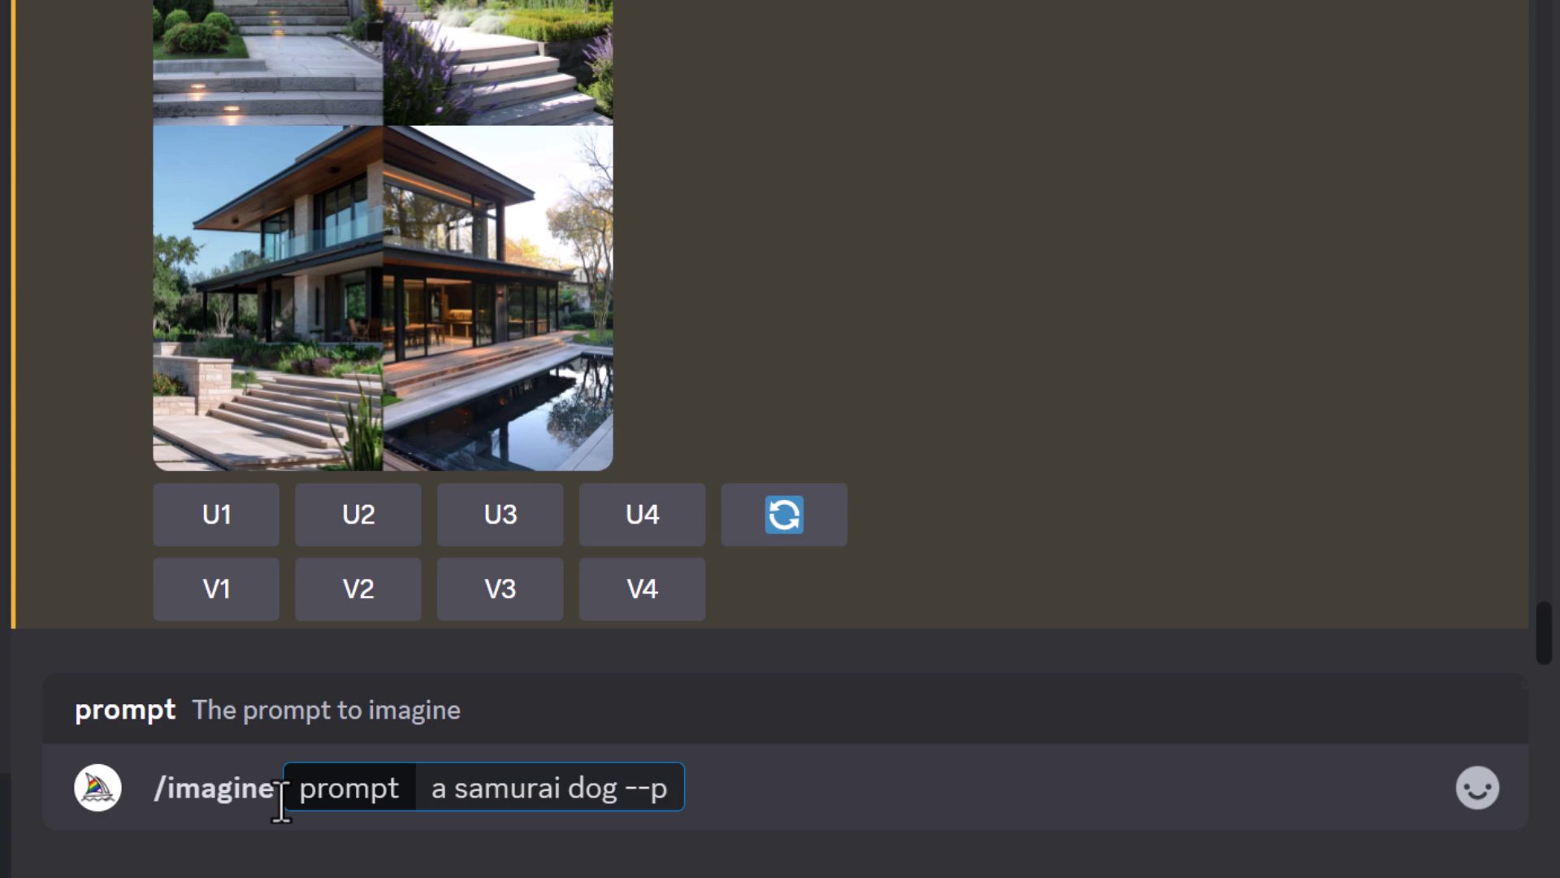
{"action": "key", "text": "BackSpace"}
{"action": "key", "text": "BackSpace"}
{"action": "key", "text": "BackSpace"}
{"action": "key", "text": "BackSpace"}
{"action": "key", "text": "BackSpace"}
{"action": "key", "text": "BackSpace"}
{"action": "key", "text": "BackSpace"}
{"action": "key", "text": "BackSpace"}
{"action": "key", "text": "BackSpace"}
{"action": "key", "text": "BackSpace"}
{"action": "key", "text": "BackSpace"}
{"action": "key", "text": "BackSpace"}
{"action": "key", "text": "BackSpace"}
{"action": "key", "text": "BackSpace"}
{"action": "key", "text": "BackSpace"}
{"action": "key", "text": "BackSpace"}
{"action": "key", "text": "BackSpace"}
{"action": "key", "text": "BackSpace"}
{"action": "key", "text": "BackSpace"}
{"action": "key", "text": "BackSpace"}
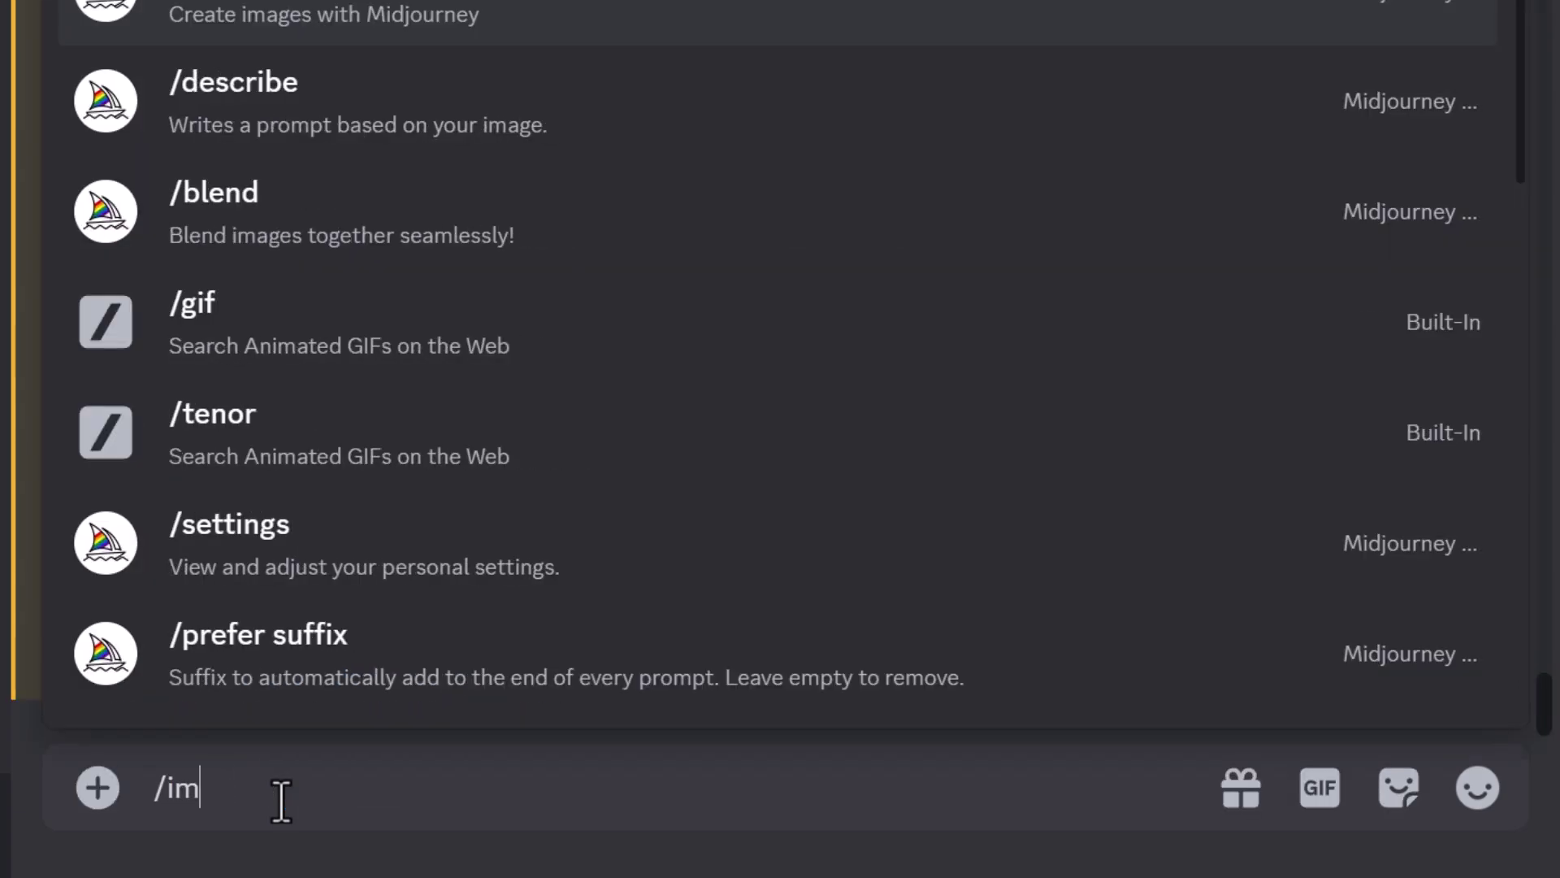
{"action": "type", "text": "/settings"}
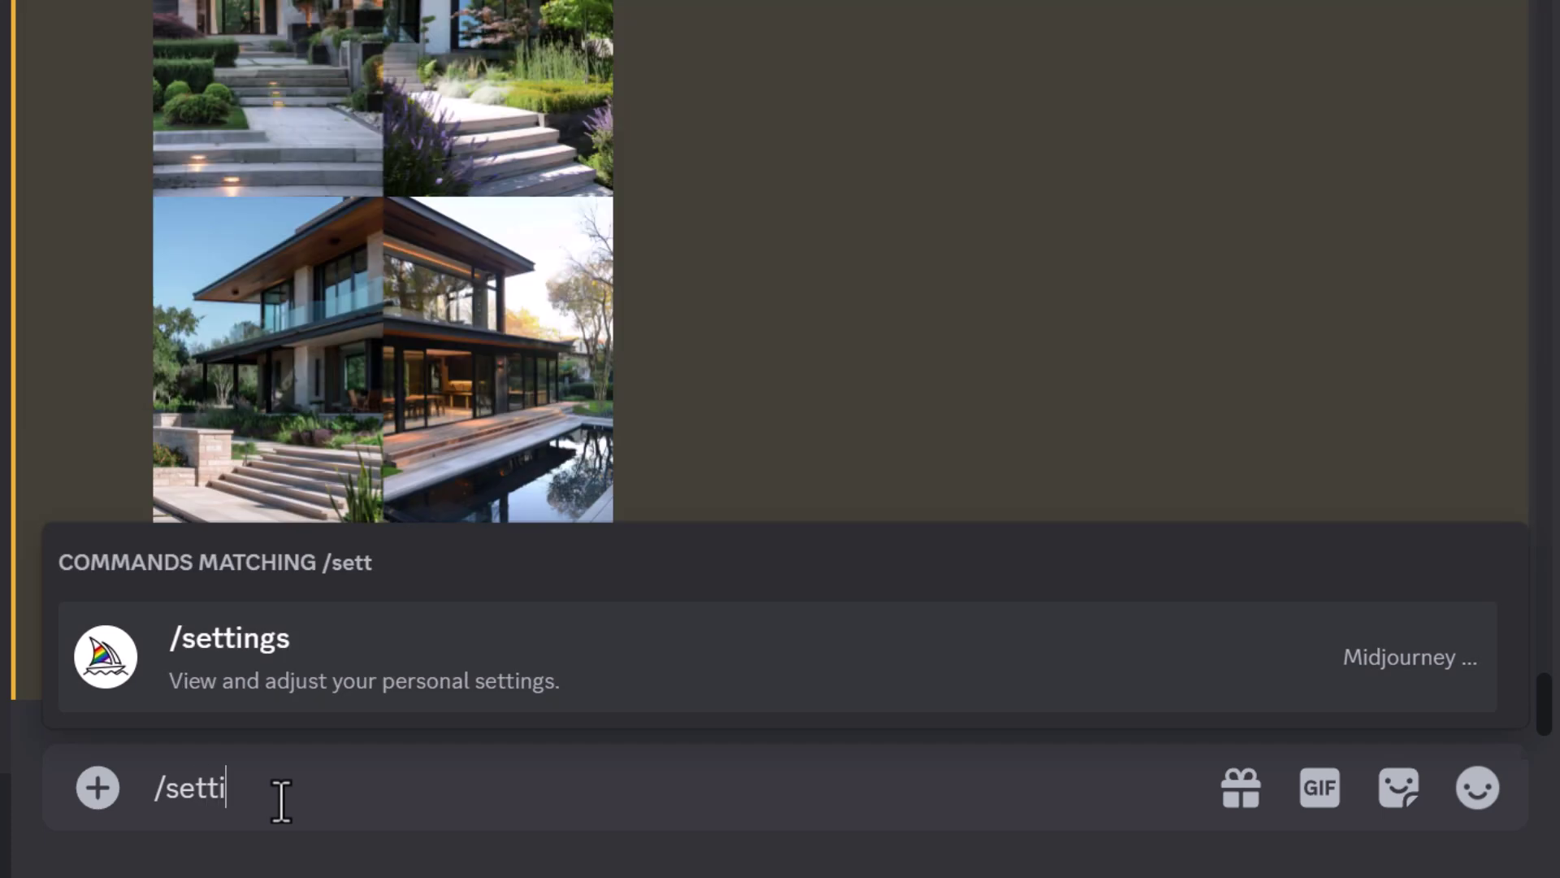
{"action": "key", "text": "Return"}
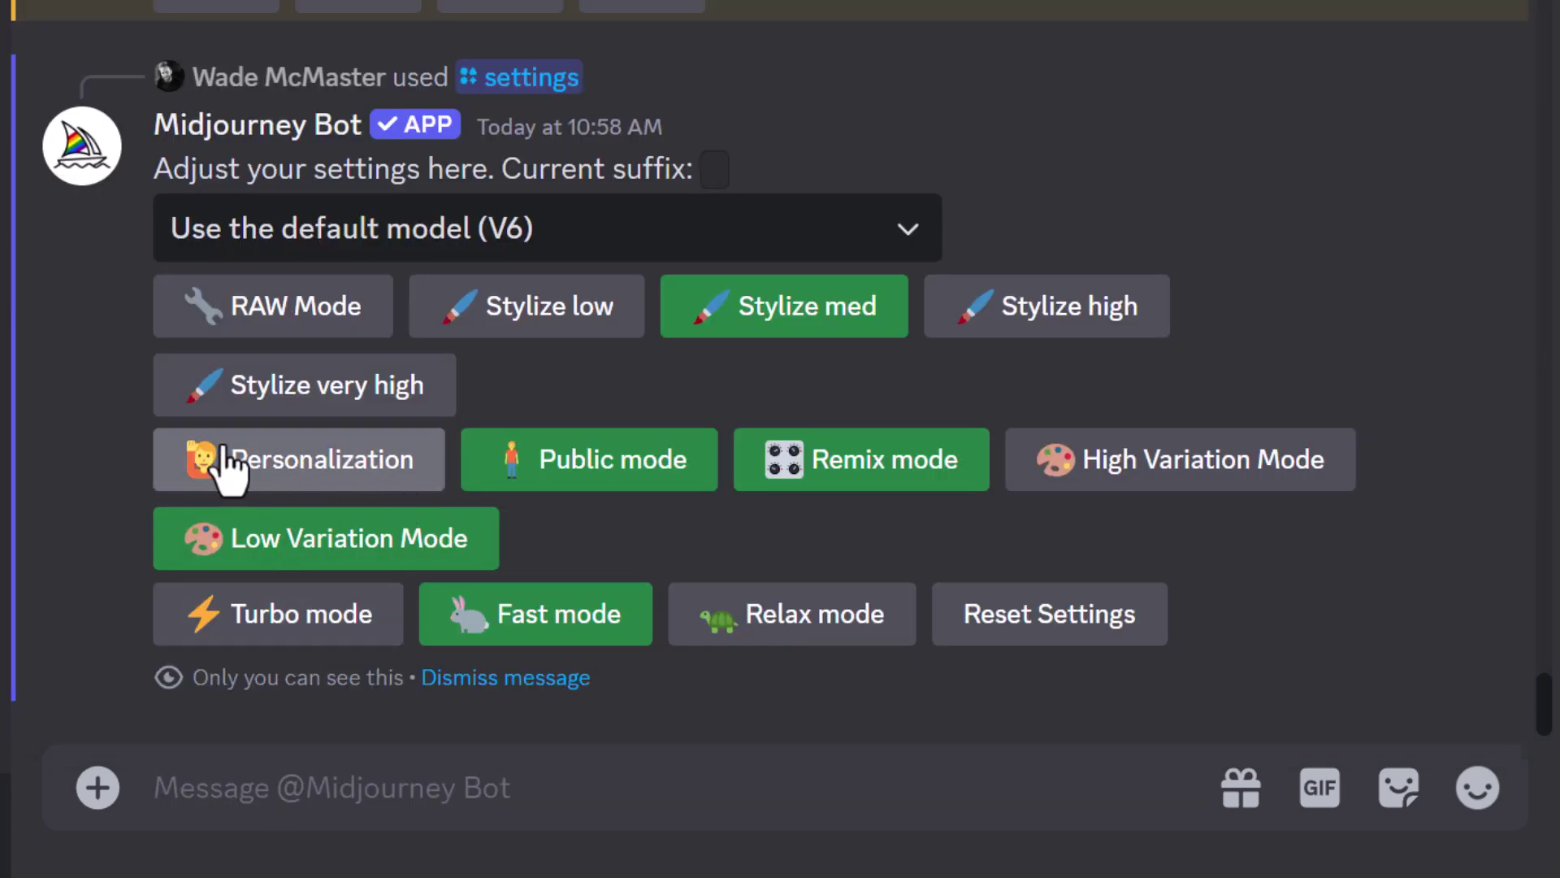
{"action": "left_click", "coordinate": [321, 488]}
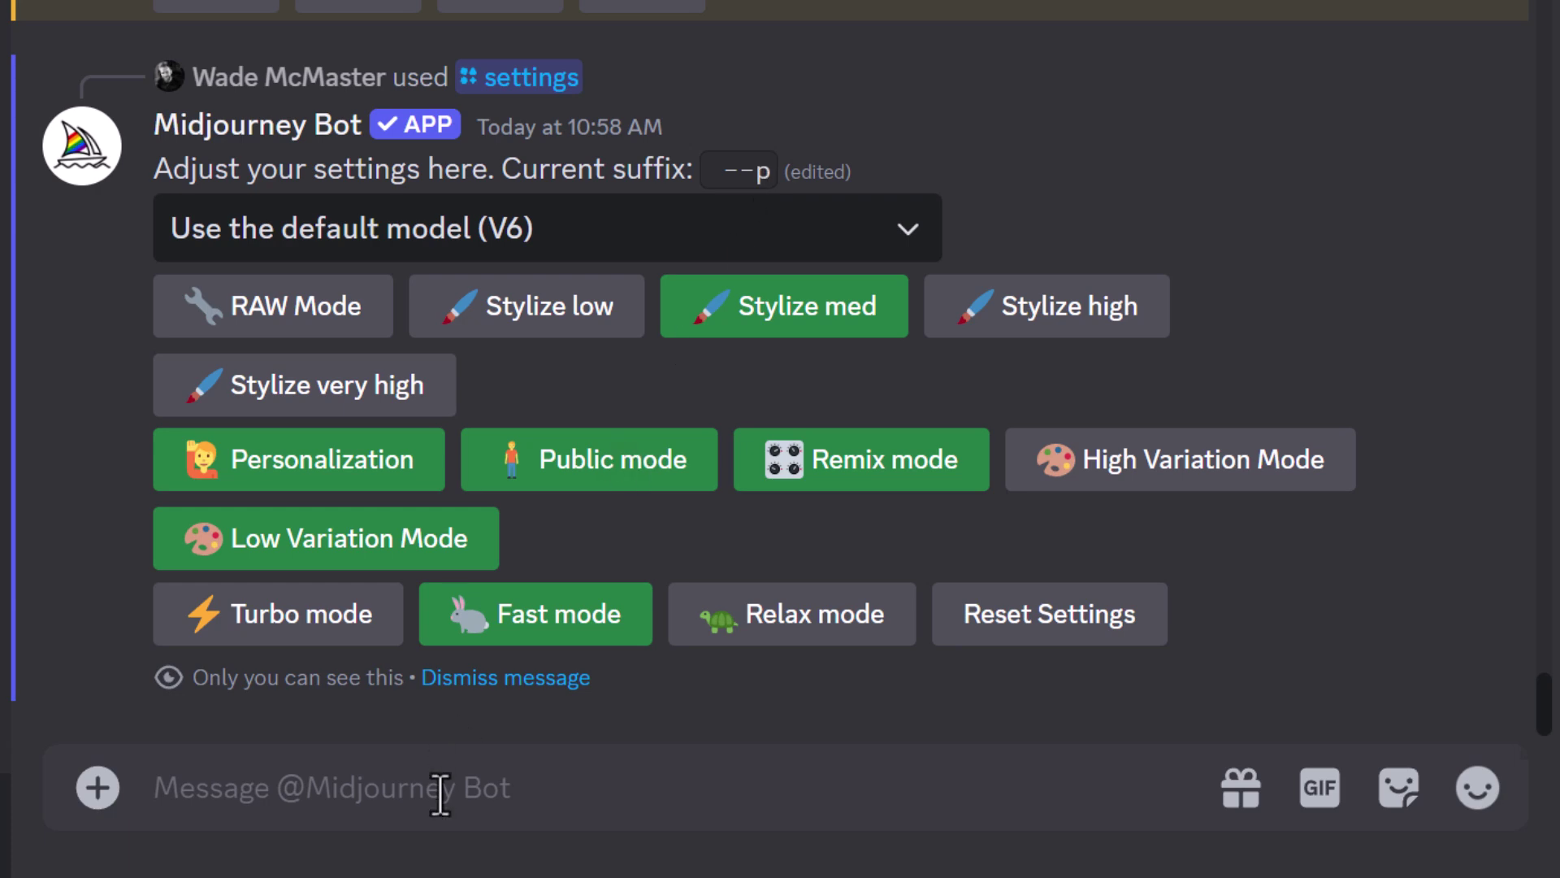
- Set the default prompt suffix to '--p --s 1000' with /prefer suffix
{"action": "type", "text": "/prefer"}
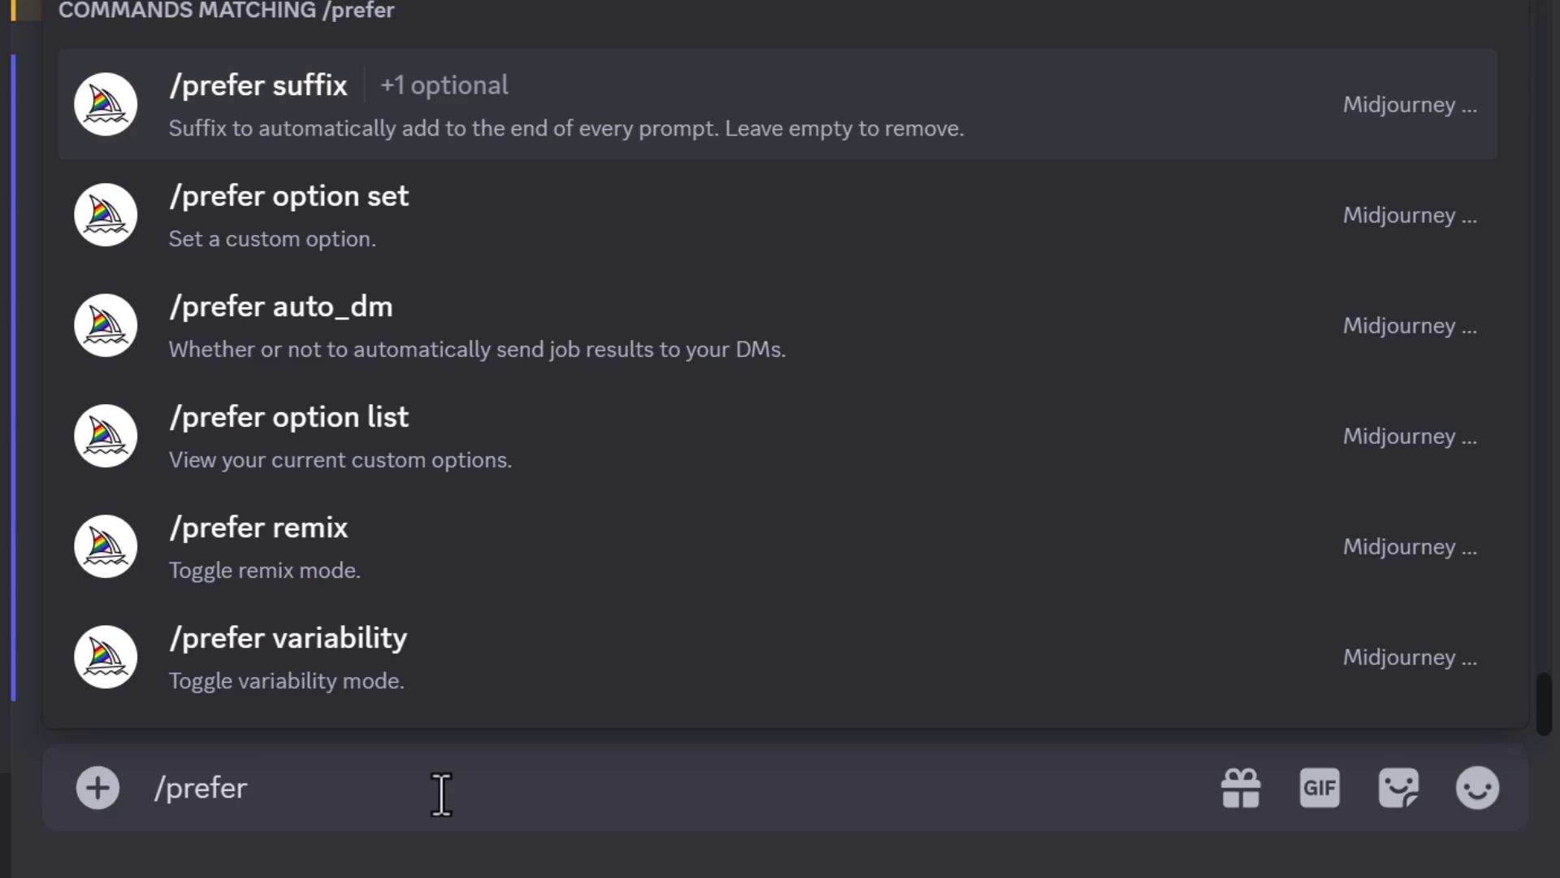
{"action": "type", "text": " s"}
{"action": "key", "text": "Tab"}
{"action": "key", "text": "Tab"}
{"action": "type", "text": "--p"}
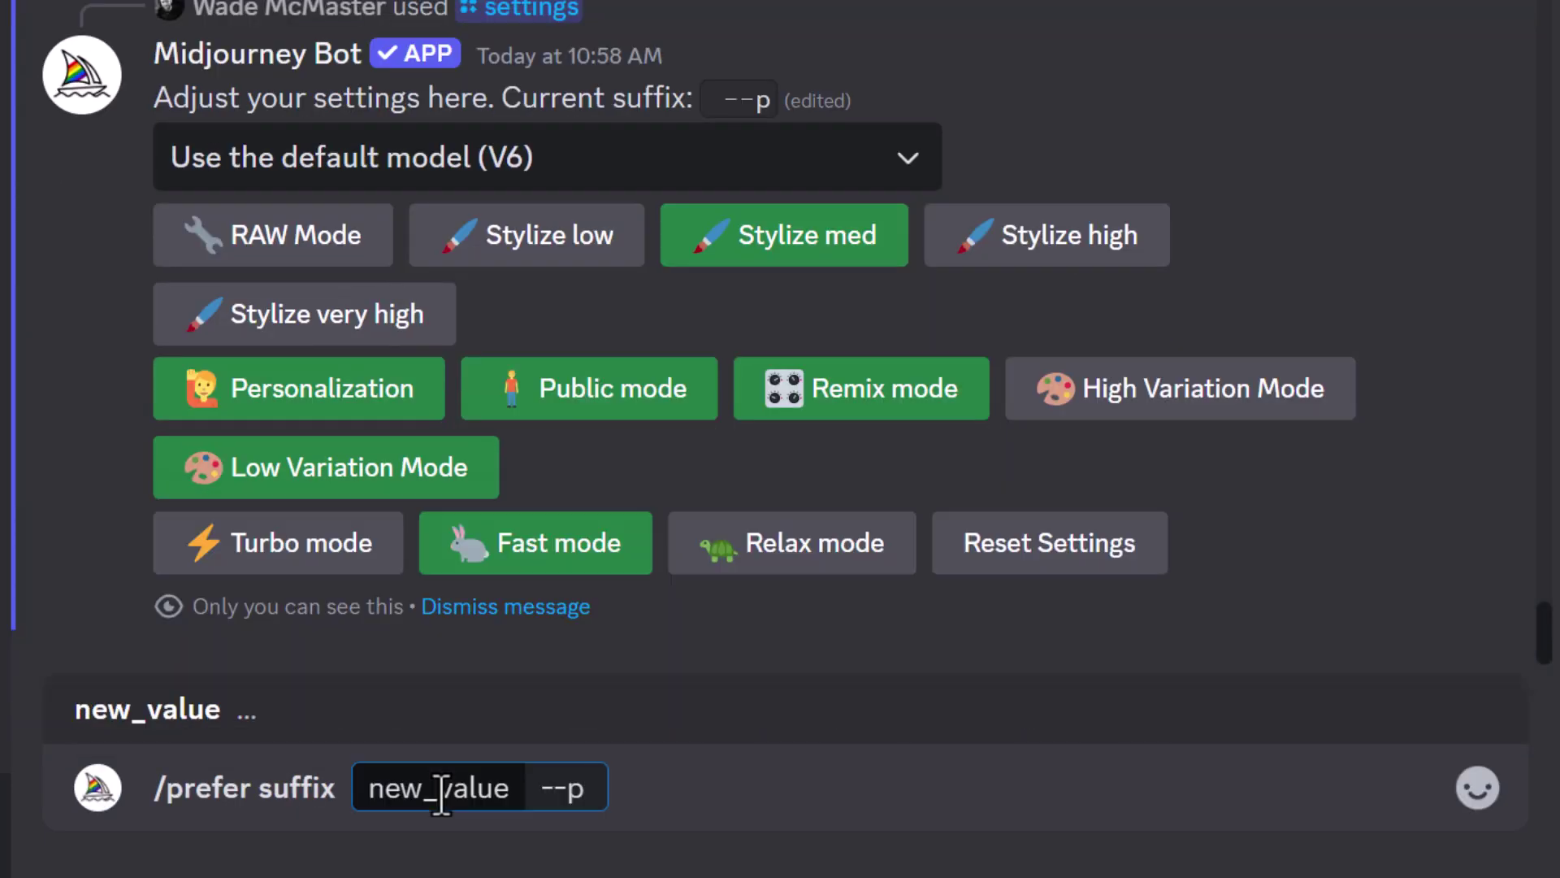
{"action": "type", "text": " --s"}
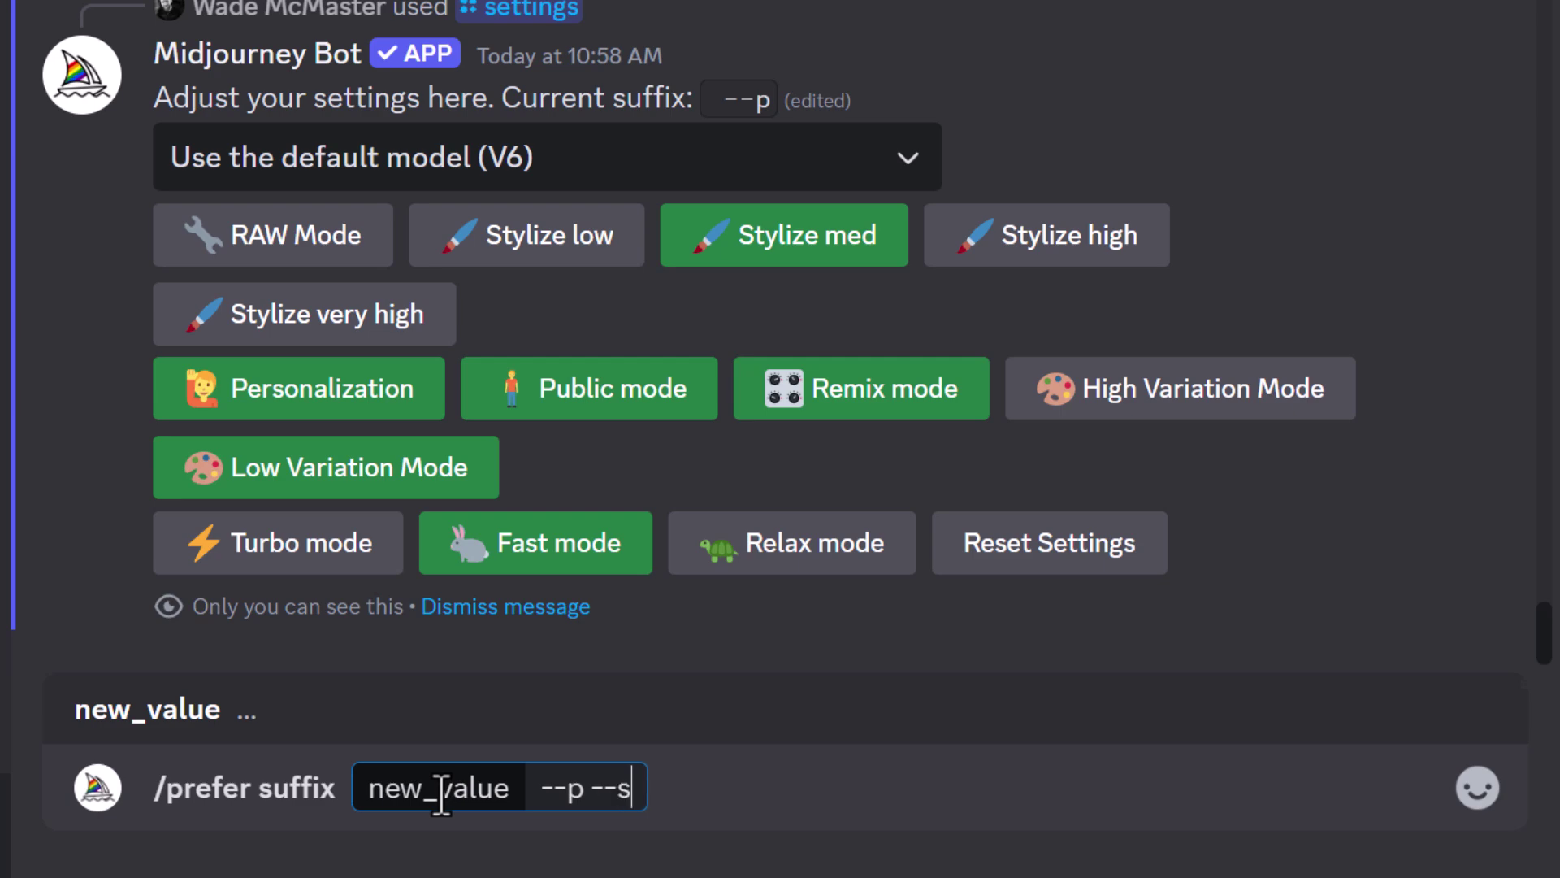
{"action": "type", "text": " 500"}
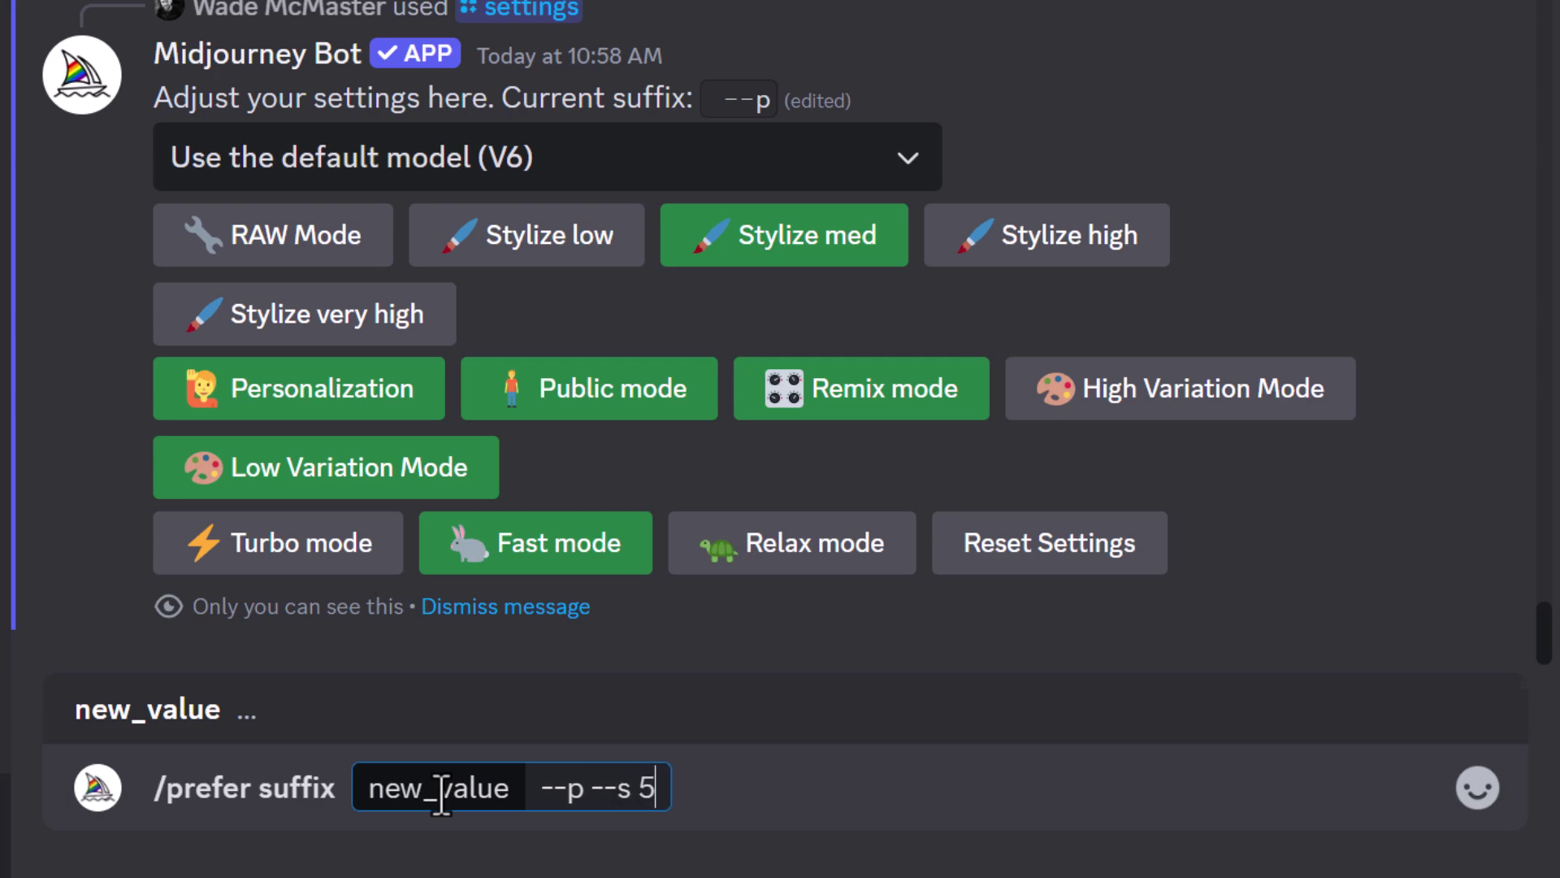
{"action": "key", "text": "BackSpace"}
{"action": "key", "text": "BackSpace"}
{"action": "key", "text": "BackSpace"}
{"action": "key", "text": "BackSpace"}
{"action": "type", "text": "1000"}
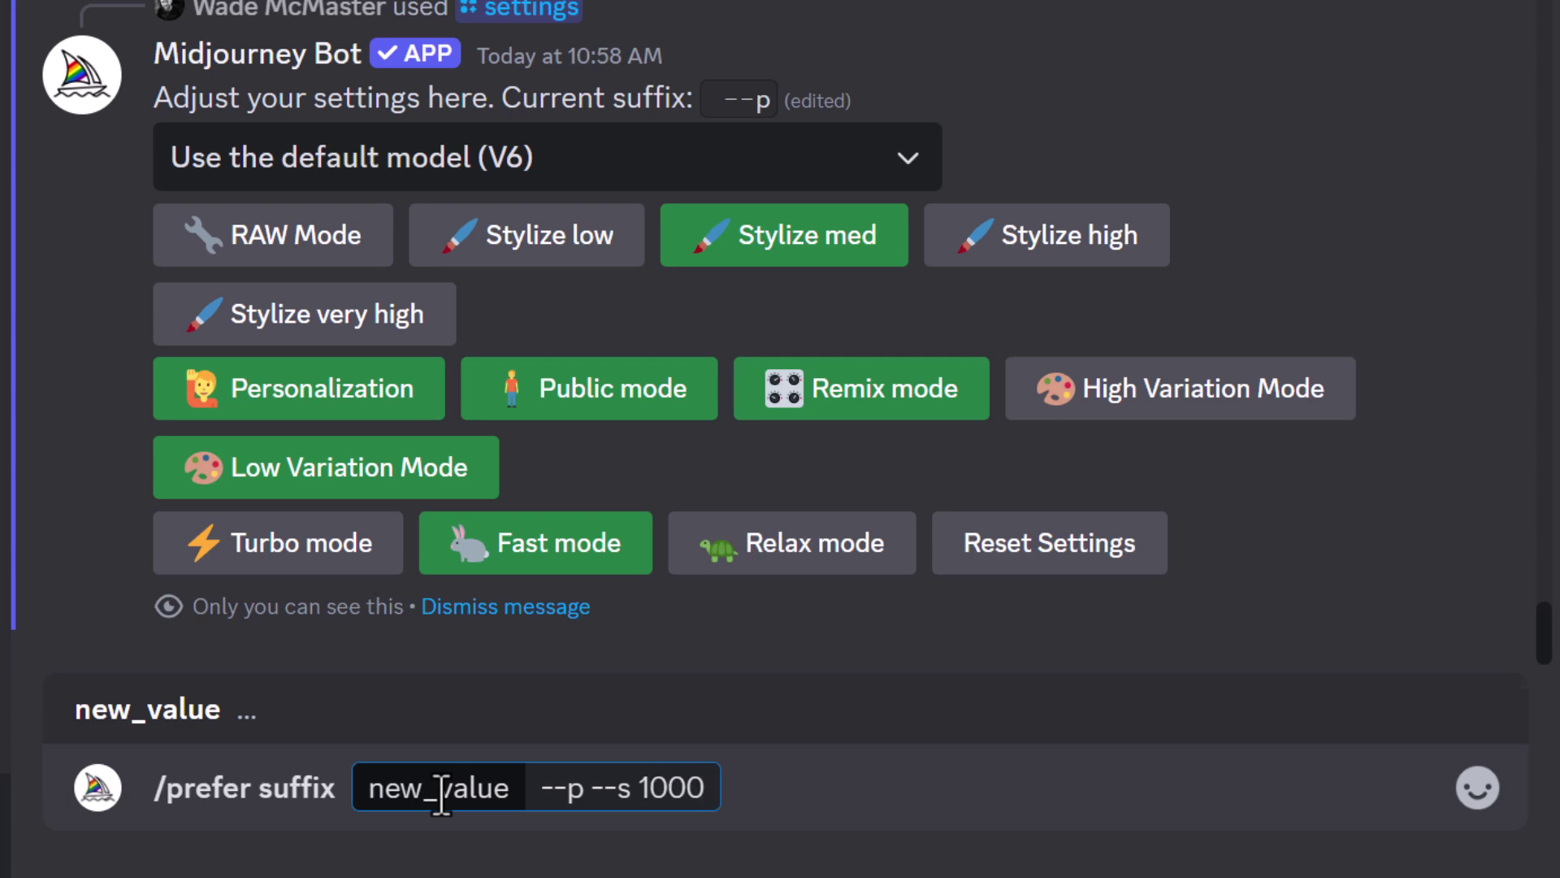
{"action": "key", "text": "Return"}
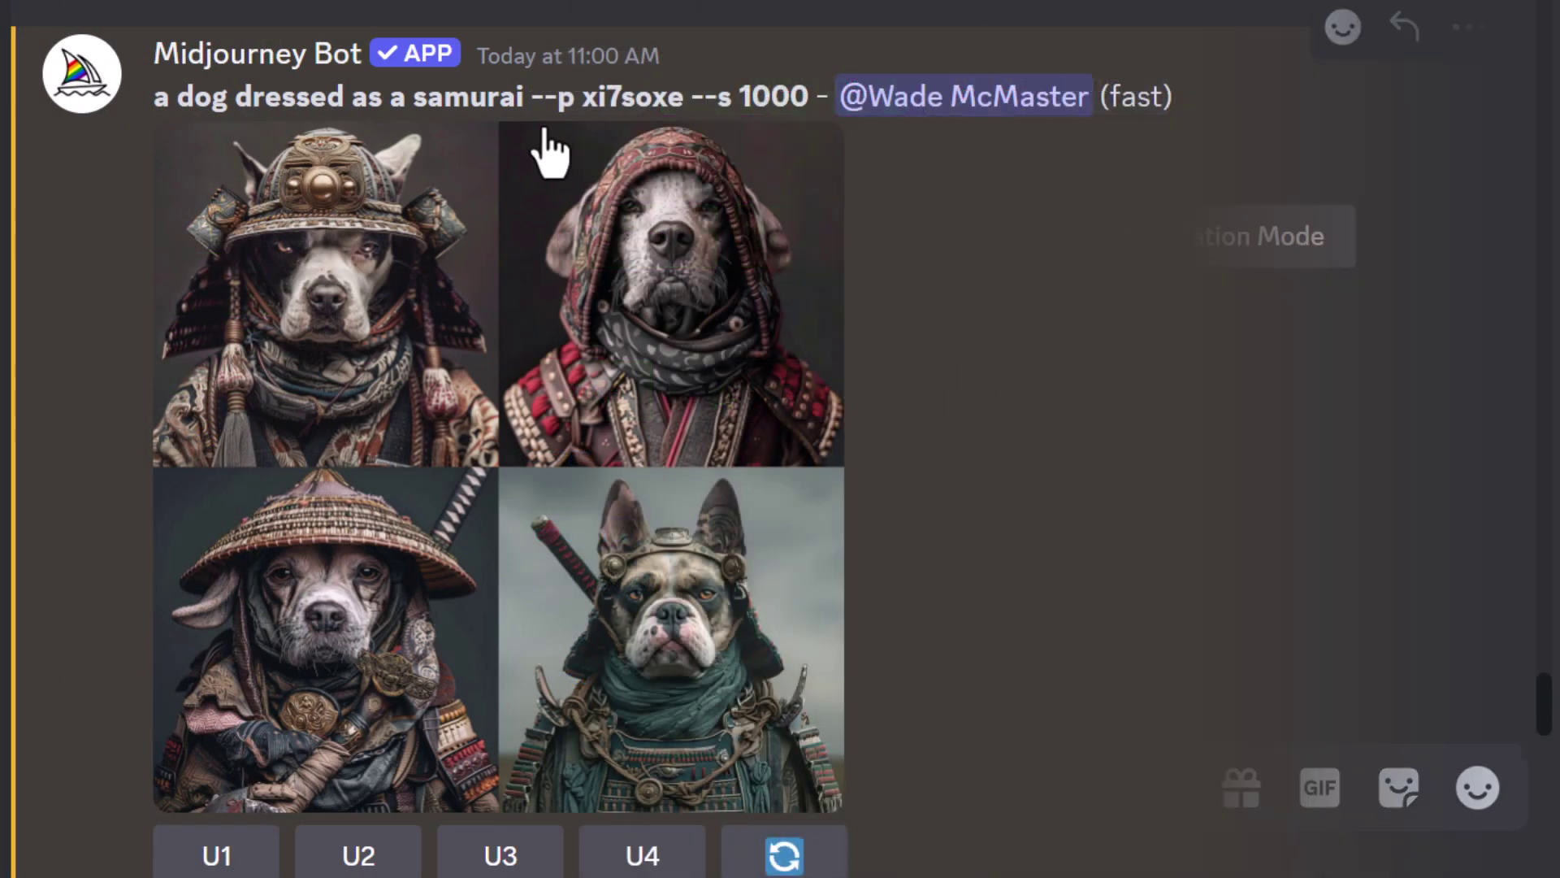